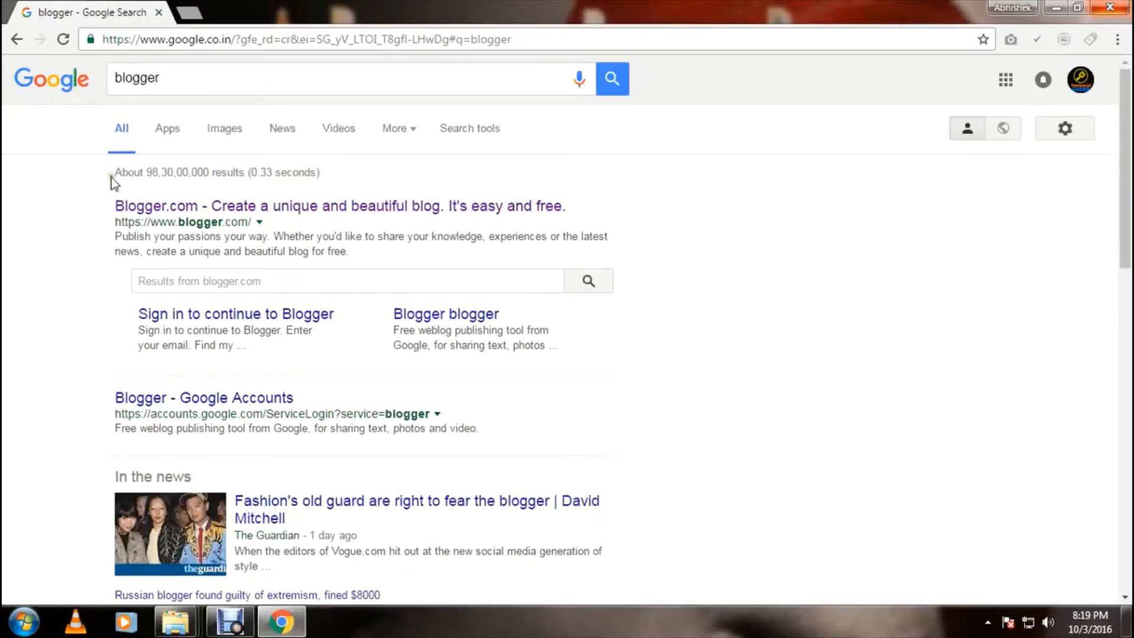
# Step: Open Blogger.com from the search results and start a new blog titled "My Blog"
pyautogui.click(152, 207)
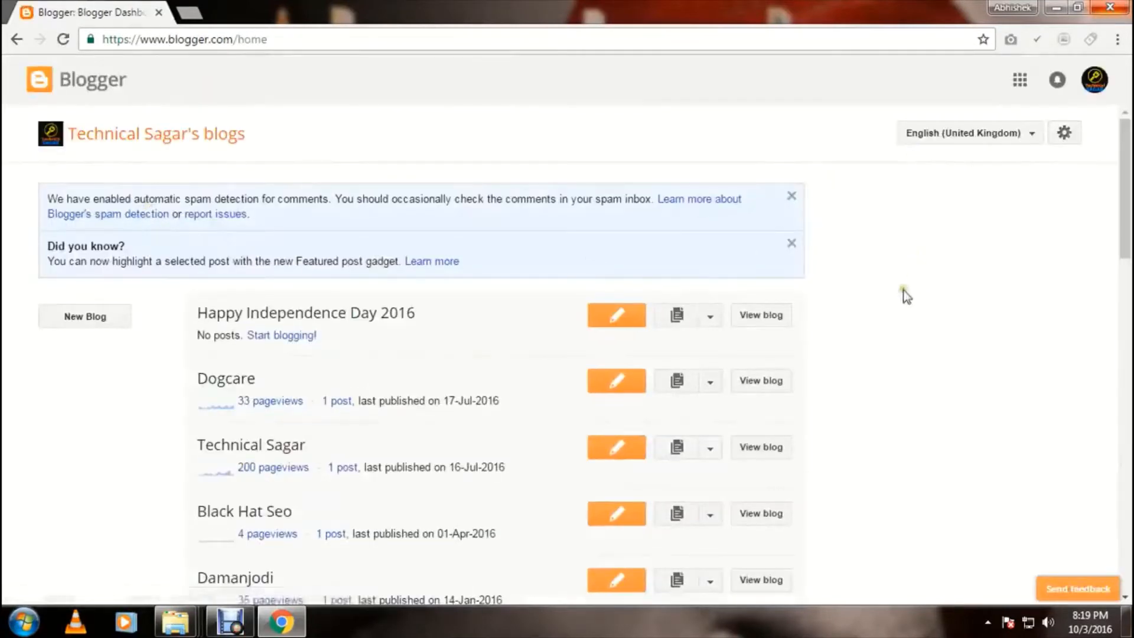
pyautogui.moveTo(1128, 149); pyautogui.dragTo(1128, 115)
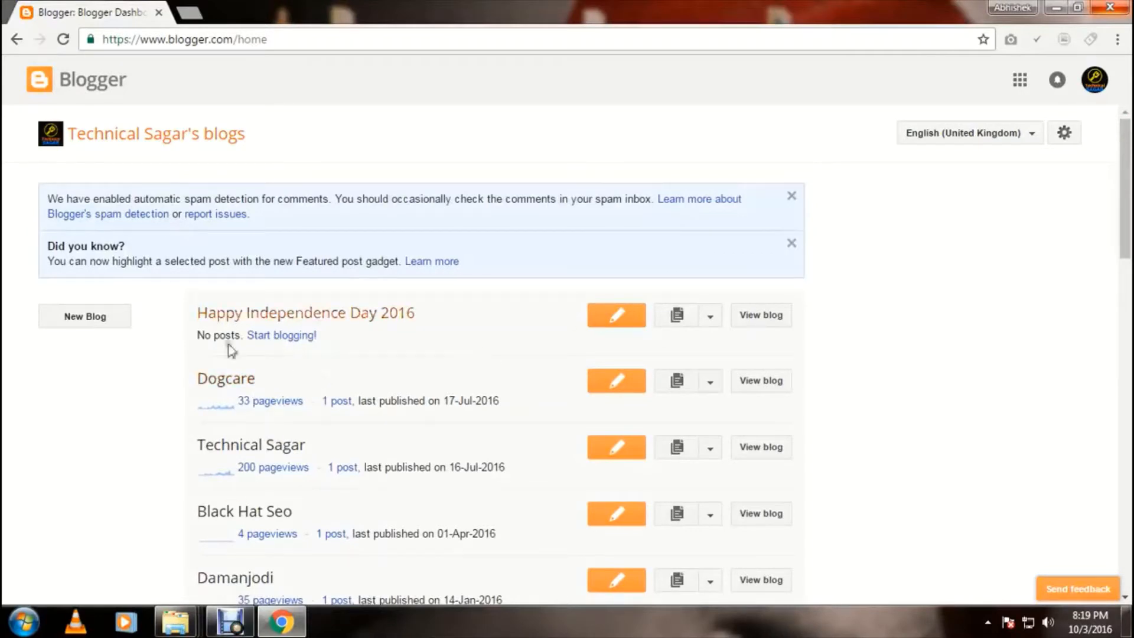
pyautogui.click(97, 326)
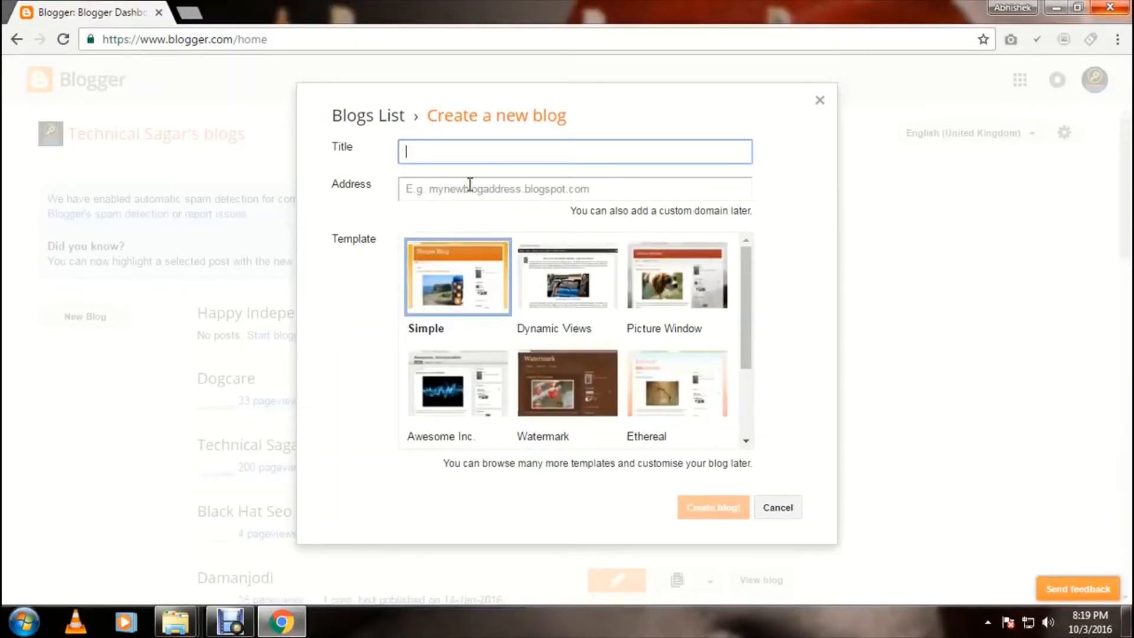
pyautogui.write('My Blog')
# Step: Set the new blog's address to the suggested myblog8845.blogspot.com
pyautogui.click(496, 188)
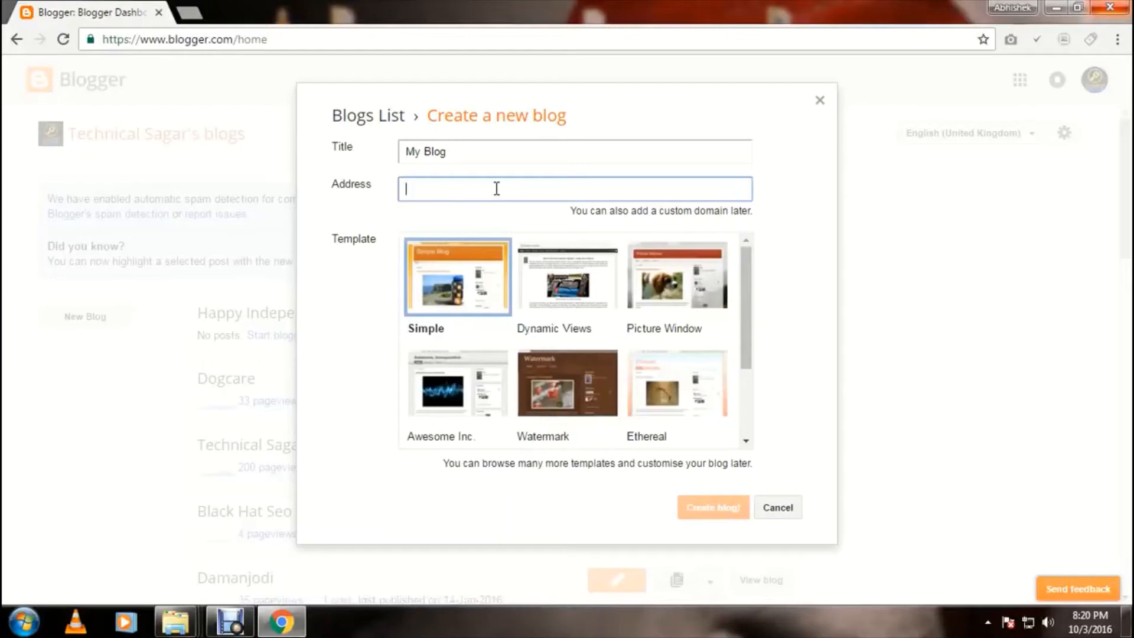
pyautogui.write('myblog')
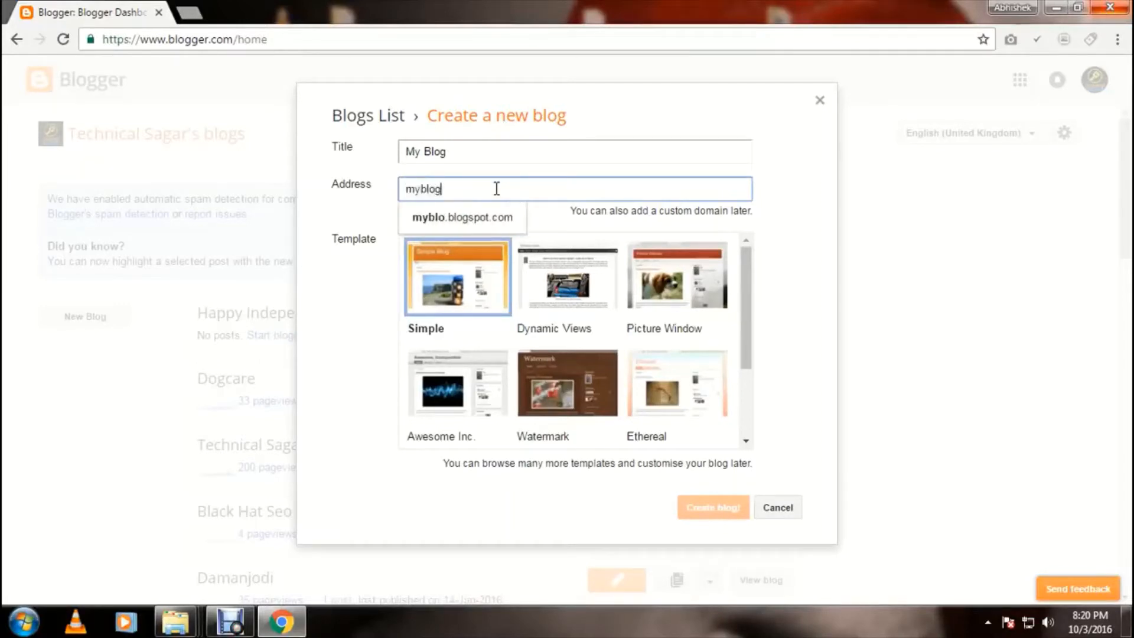
pyautogui.write('88')
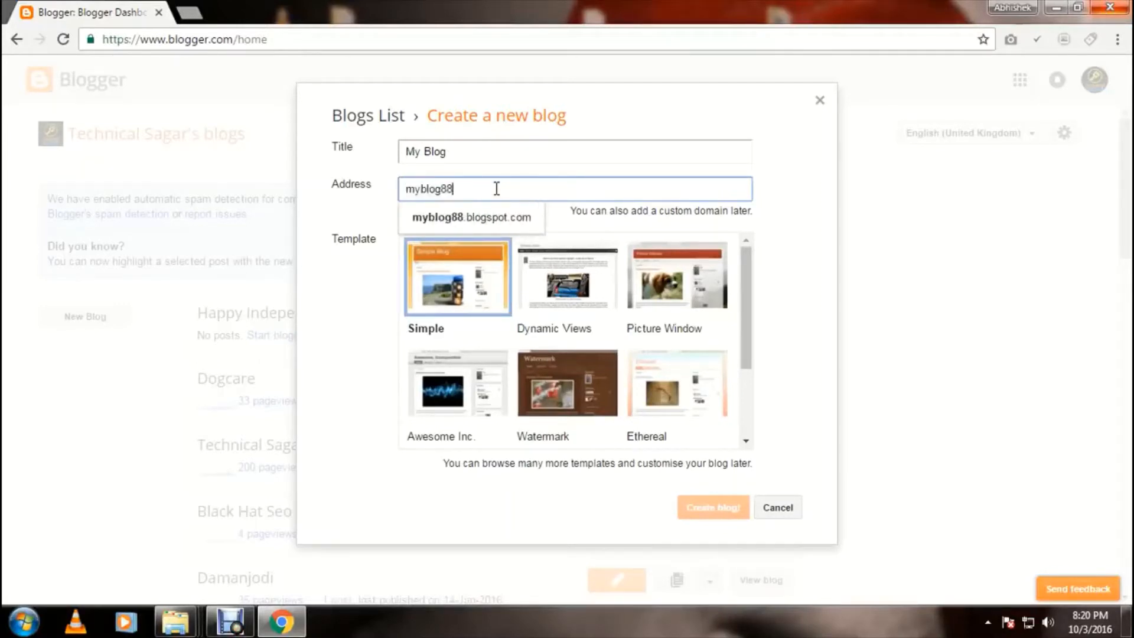
pyautogui.write('45')
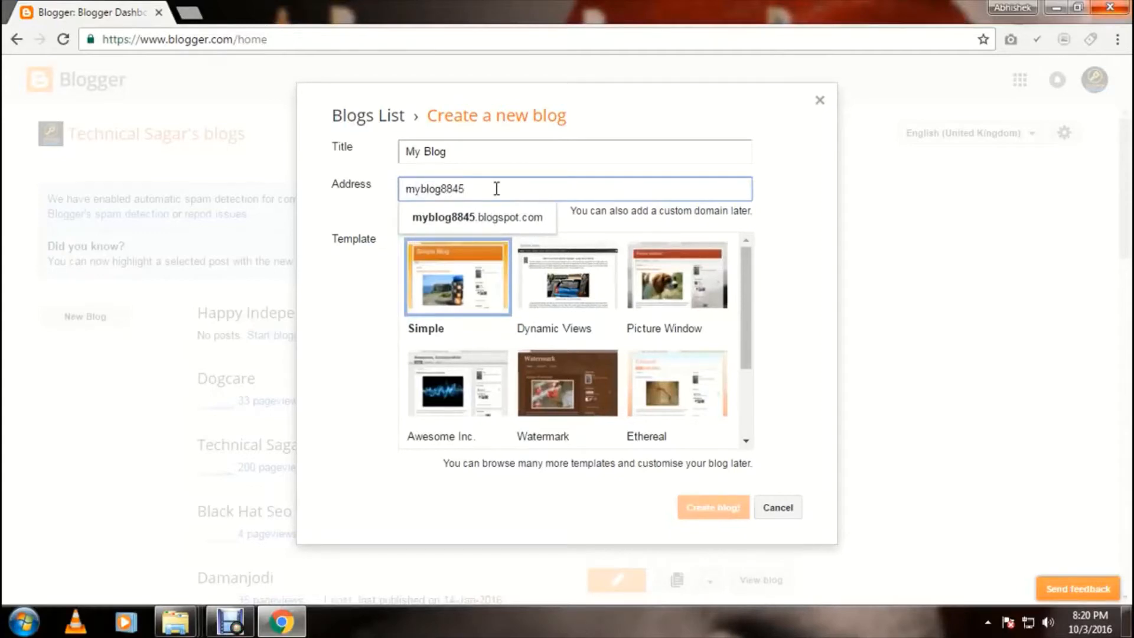
pyautogui.click(493, 218)
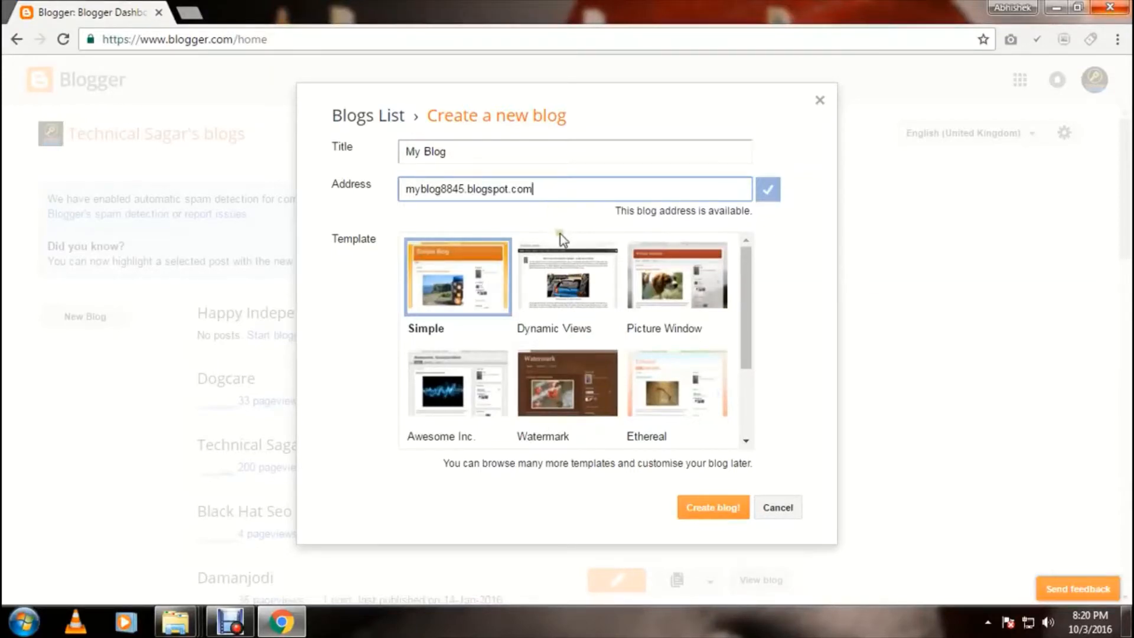
# Step: Choose the Picture Window template for the new blog and create it
pyautogui.scroll(-2, 607, 303)
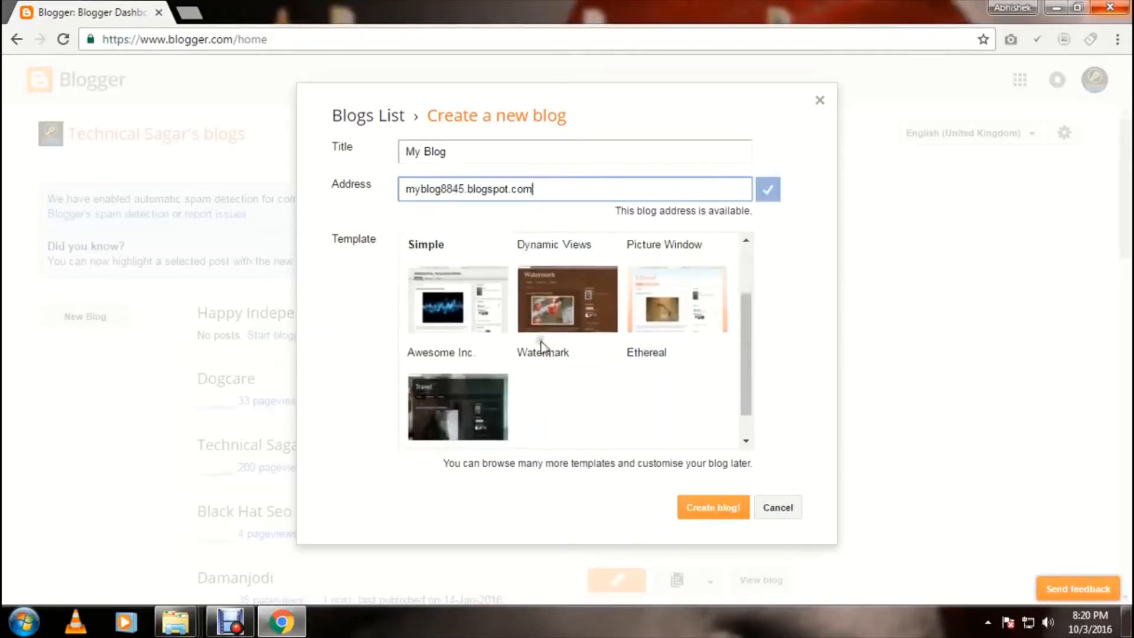
pyautogui.scroll(-2, 540, 345)
pyautogui.scroll(4, 529, 382)
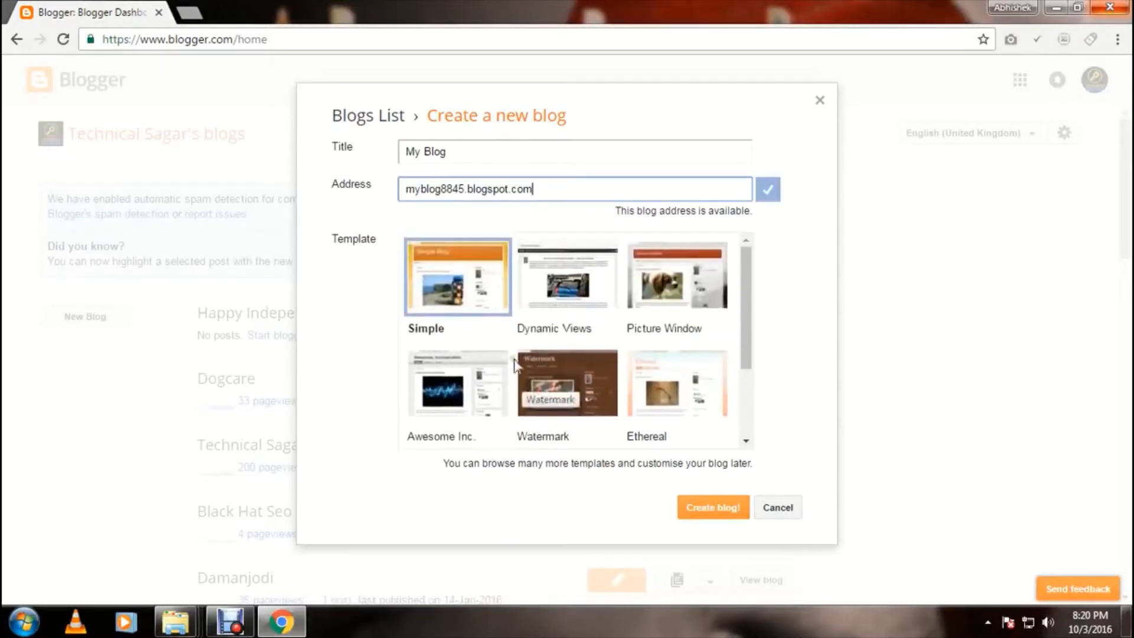
pyautogui.moveTo(748, 268)
pyautogui.mouseDown()
pyautogui.moveTo(745, 312)
pyautogui.moveTo(740, 260)
pyautogui.mouseUp()
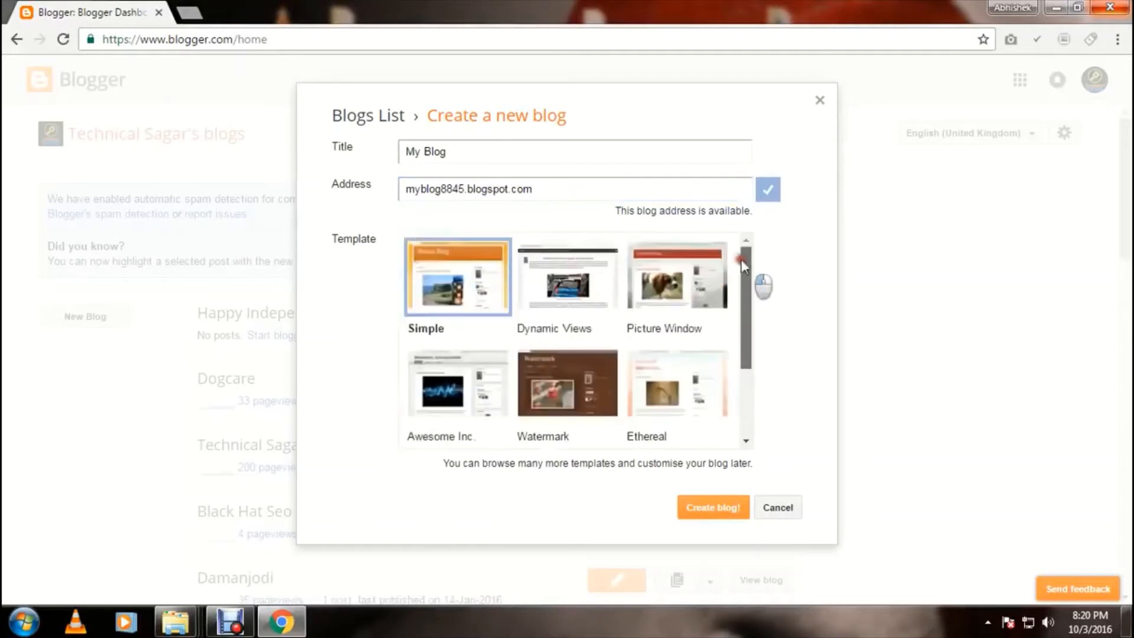
pyautogui.click(675, 283)
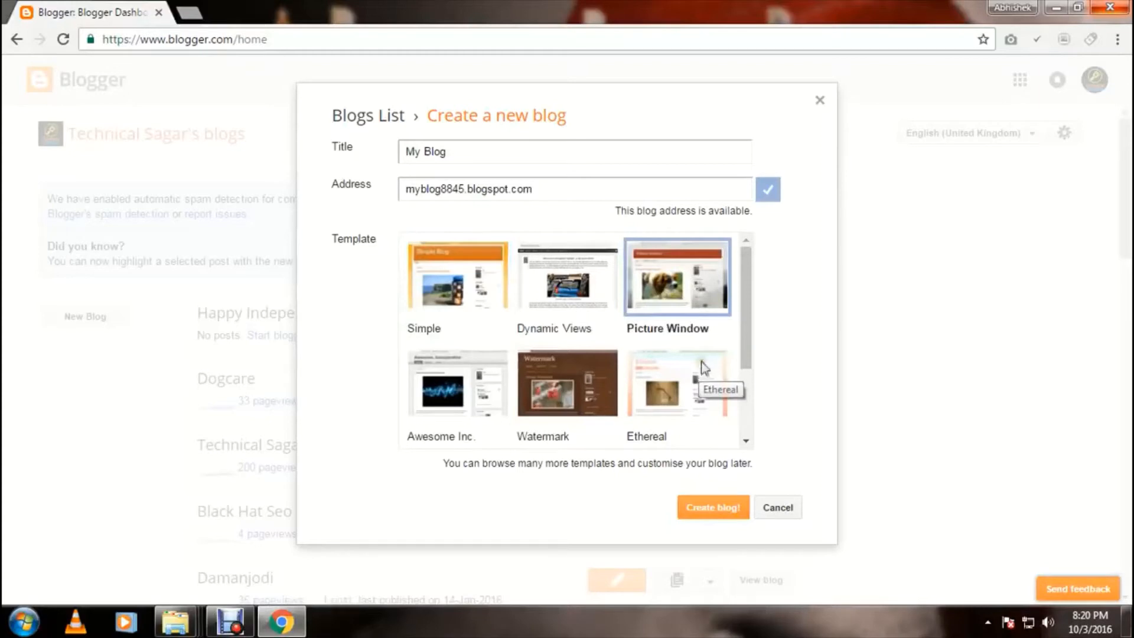
pyautogui.click(701, 518)
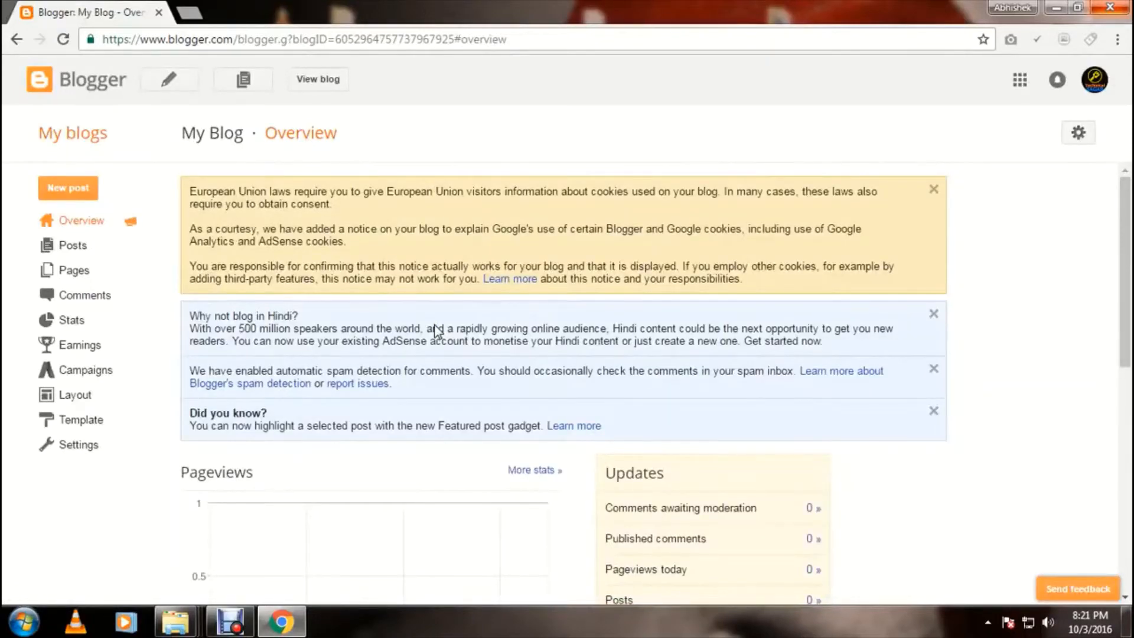
# Step: View the live blog in a separate browser tab, then return to the blog's dashboard
pyautogui.scroll(-5, 433, 327)
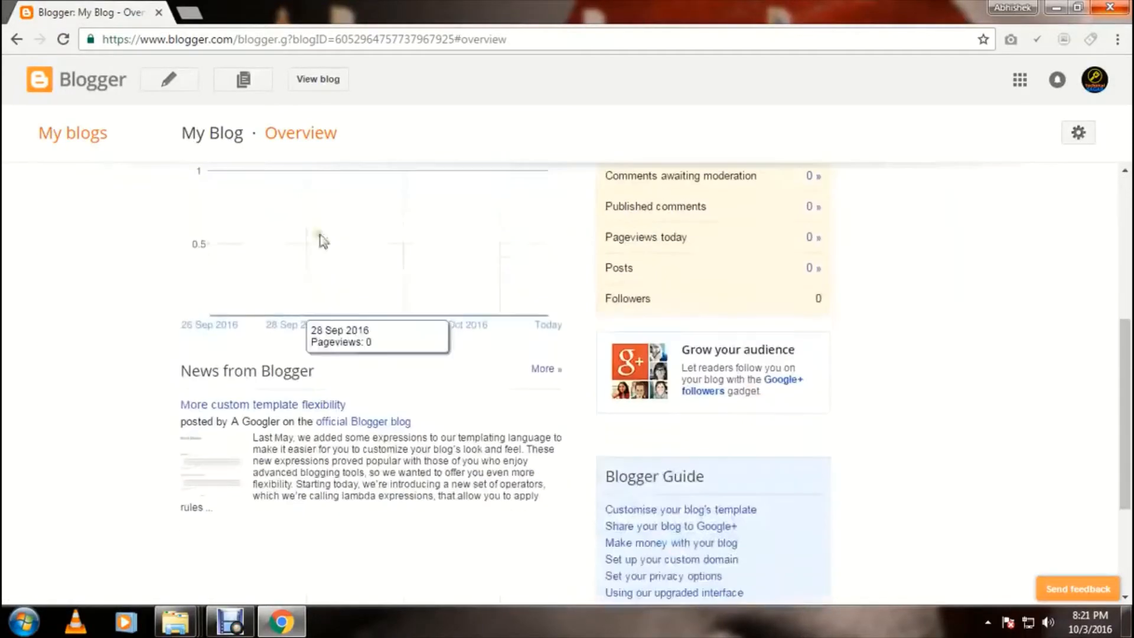
pyautogui.rightClick(338, 84)
pyautogui.click(395, 93)
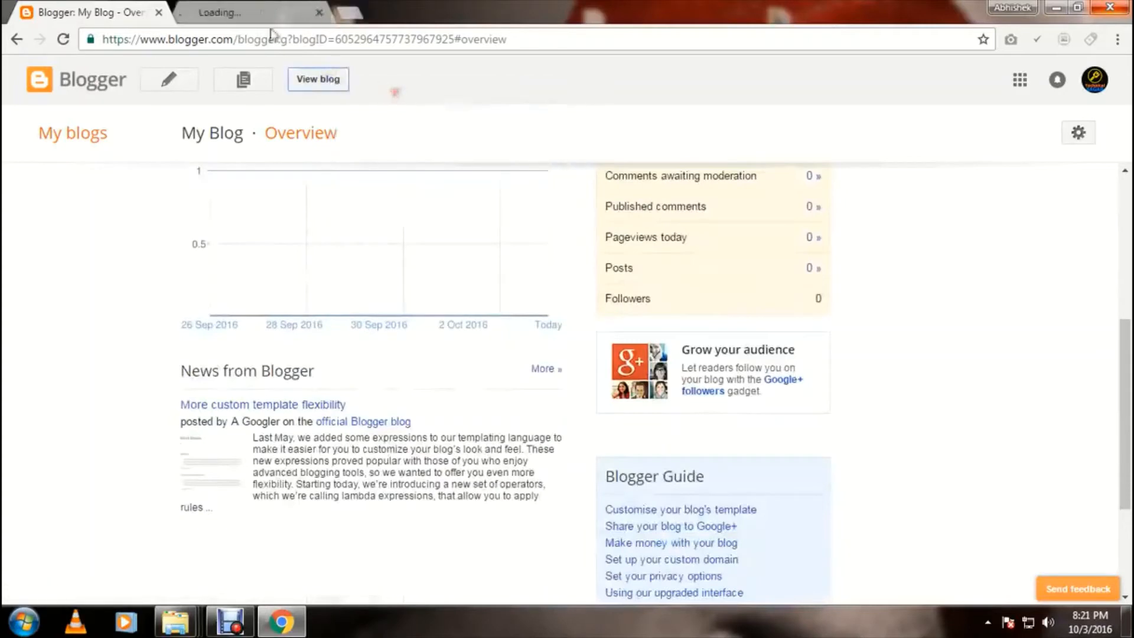
pyautogui.click(258, 10)
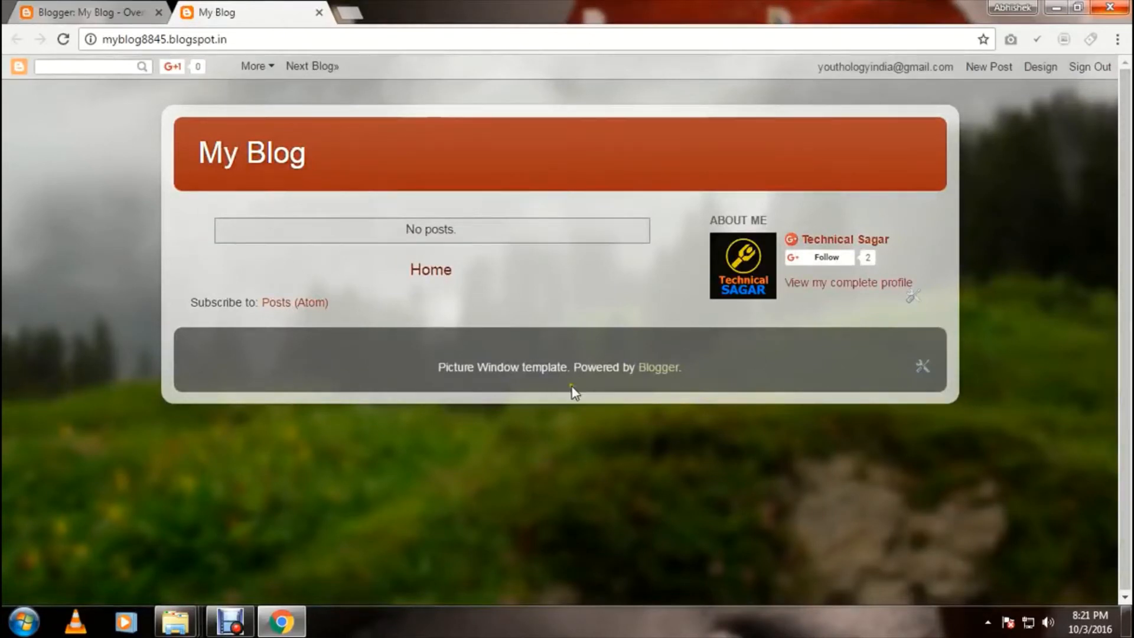
pyautogui.click(94, 12)
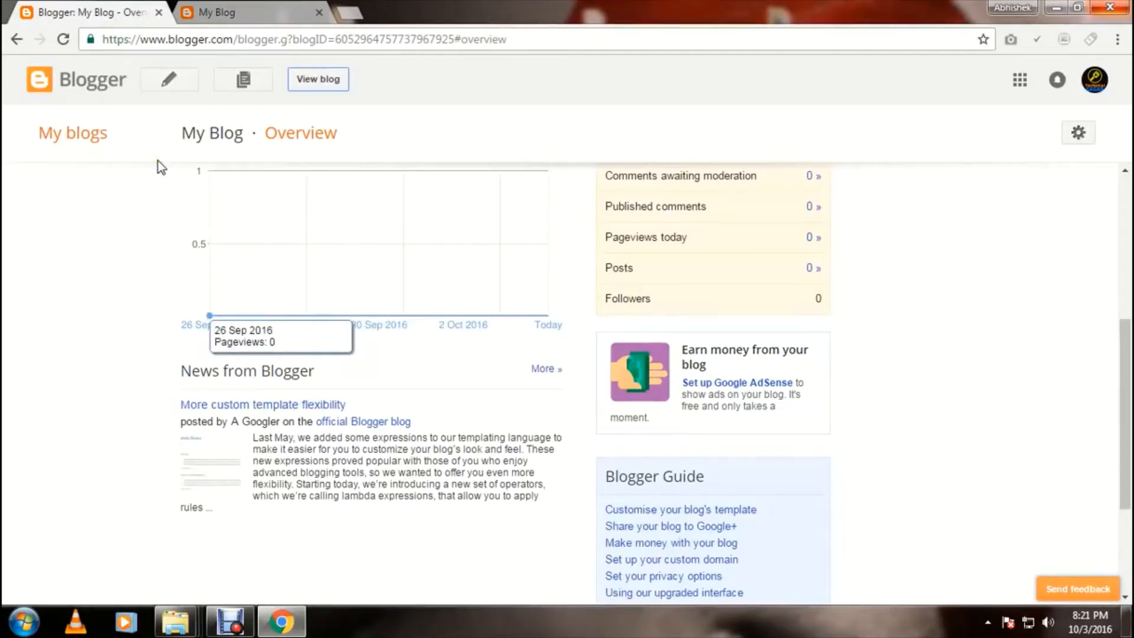
# Step: Start a new post on My Blog and set the editor to Compose mode
pyautogui.click(167, 83)
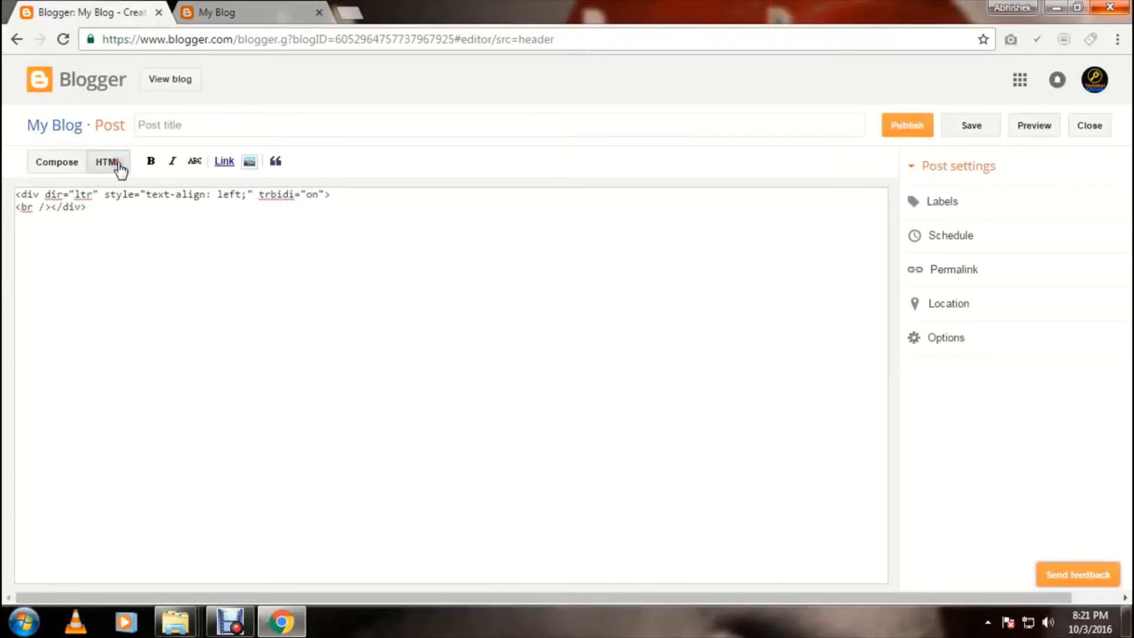
pyautogui.click(64, 168)
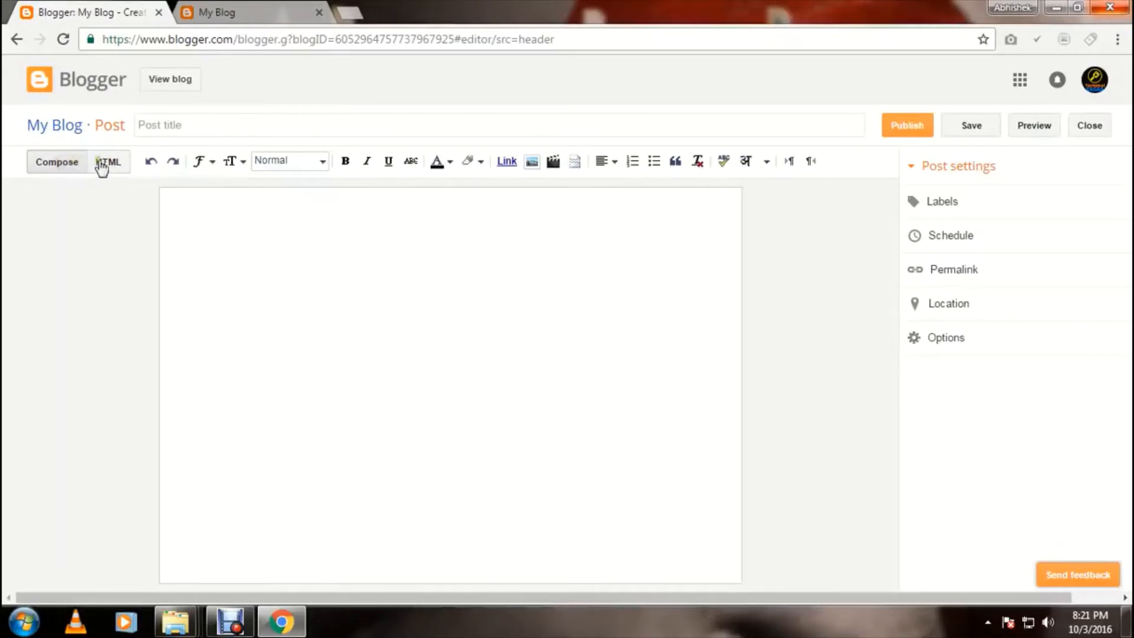
pyautogui.click(284, 256)
pyautogui.write('jhagfujygdfk')
pyautogui.press('BackSpace')
pyautogui.press('BackSpace')
pyautogui.press('BackSpace')
pyautogui.press('BackSpace')
pyautogui.press('BackSpace')
pyautogui.press('BackSpace')
pyautogui.press('BackSpace')
pyautogui.press('BackSpace')
pyautogui.press('BackSpace')
pyautogui.press('BackSpace')
pyautogui.press('BackSpace')
pyautogui.press('BackSpace')
pyautogui.click(117, 177)
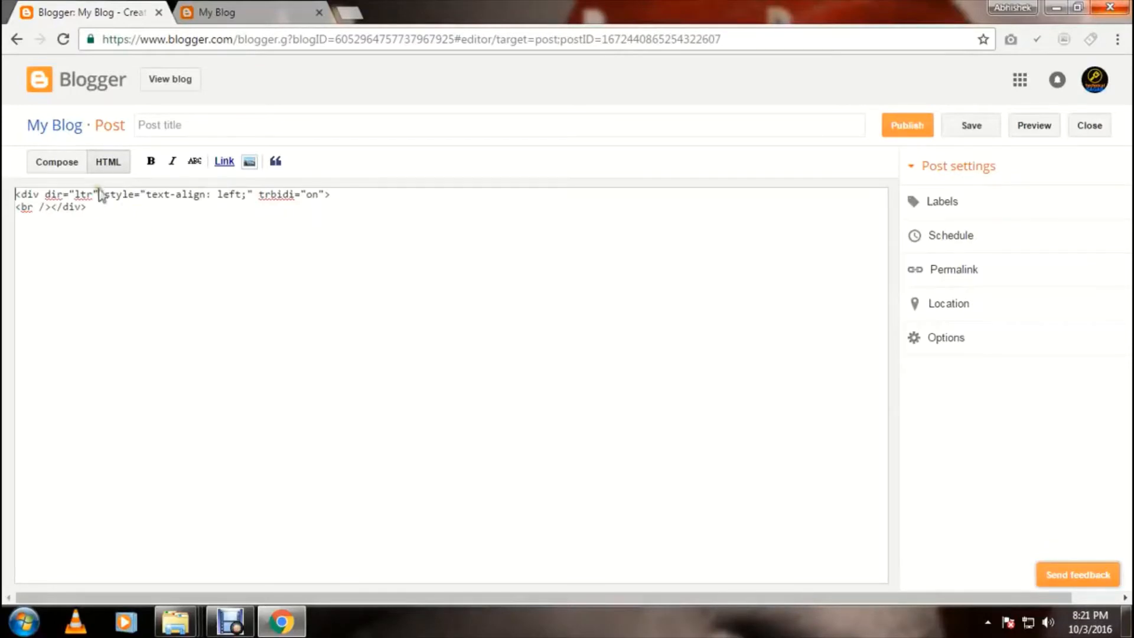
pyautogui.click(62, 168)
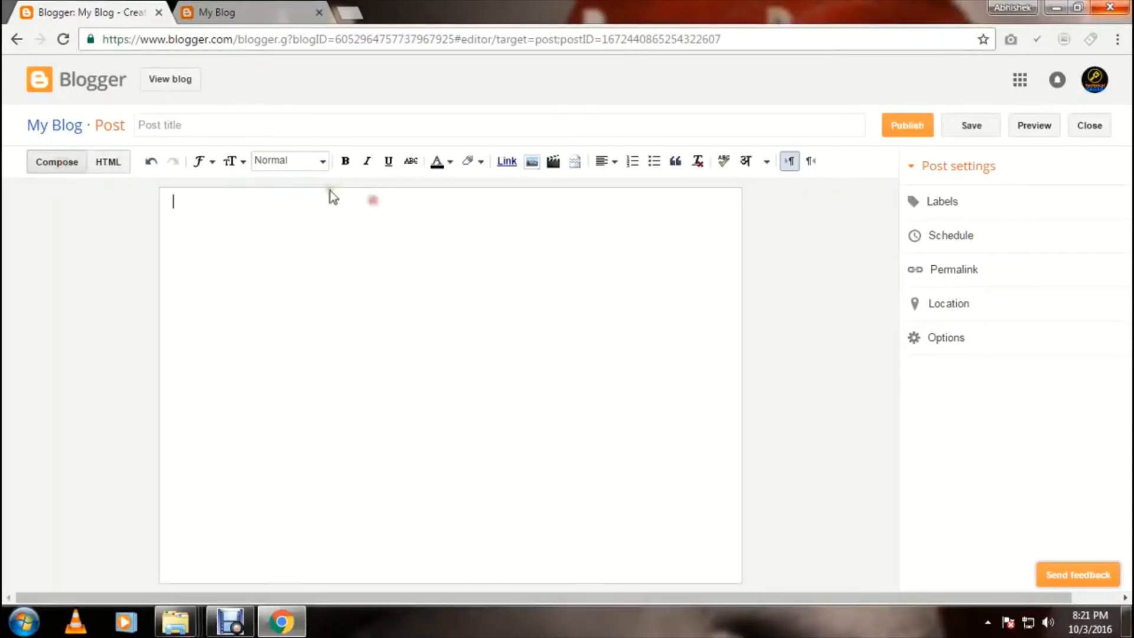
# Step: Title the post "My First post"
pyautogui.click(285, 128)
pyautogui.write('M')
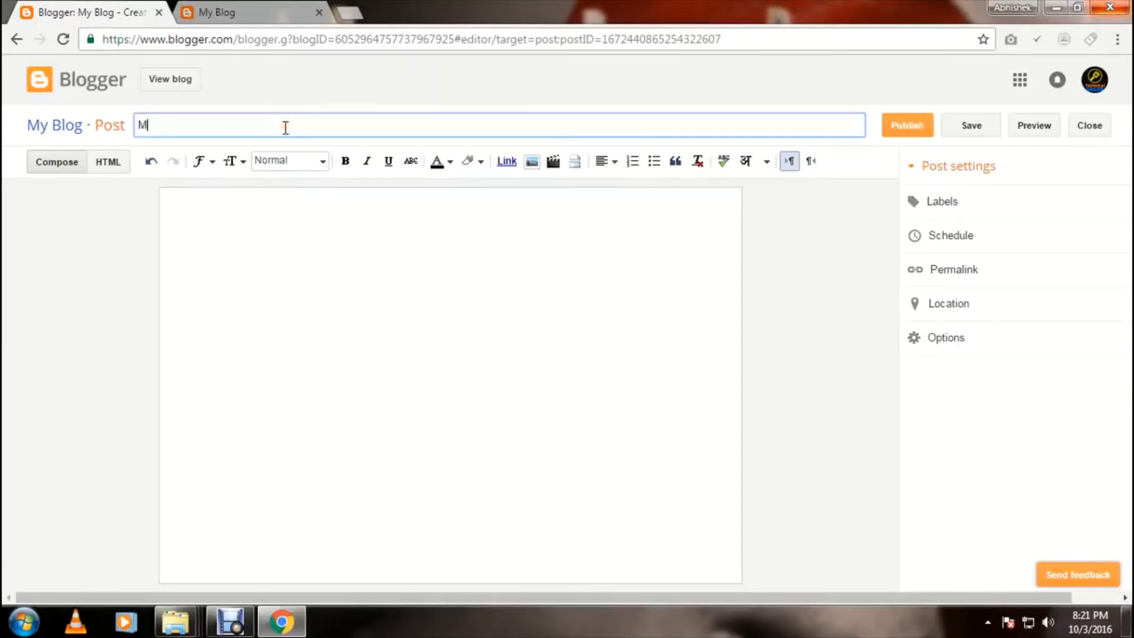
pyautogui.write('y First post')
# Step: Write the post body "this is my frist blog post. here i am learning how to make money on blogger and adsense."
pyautogui.click(313, 258)
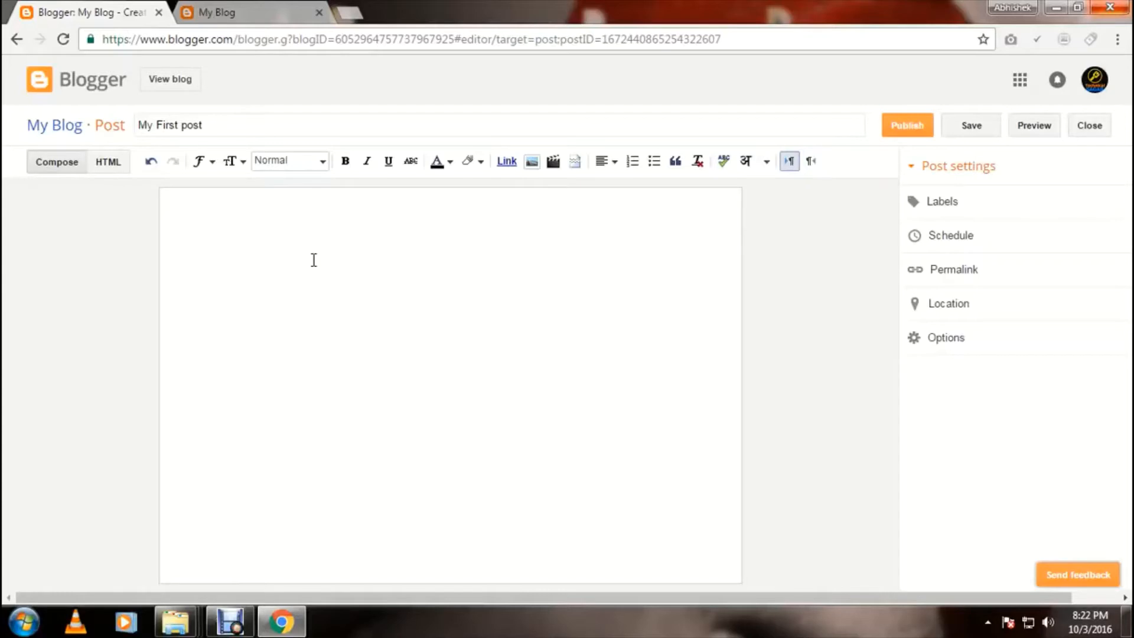
pyautogui.write('this is my frist blog po')
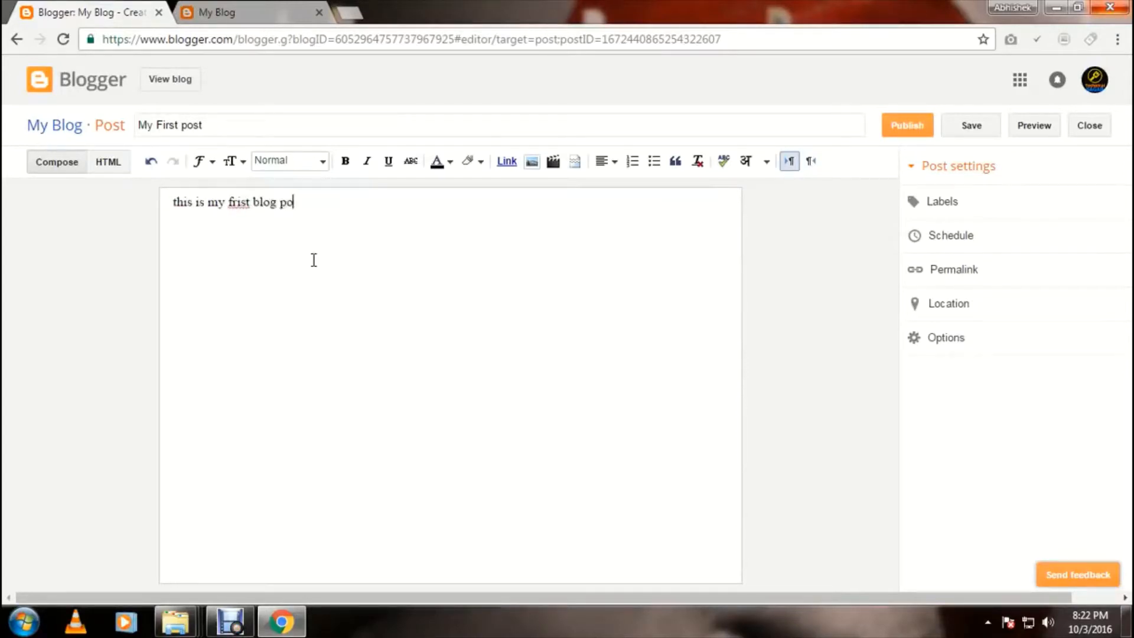
pyautogui.write('rt. here i am learning how ')
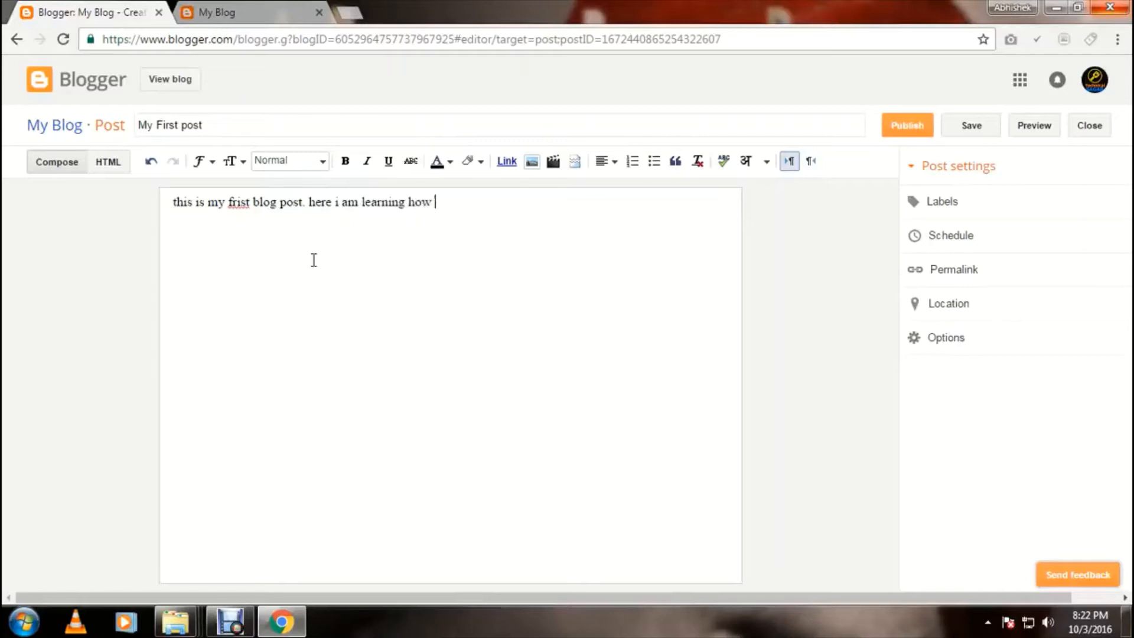
pyautogui.write('to make money on blog')
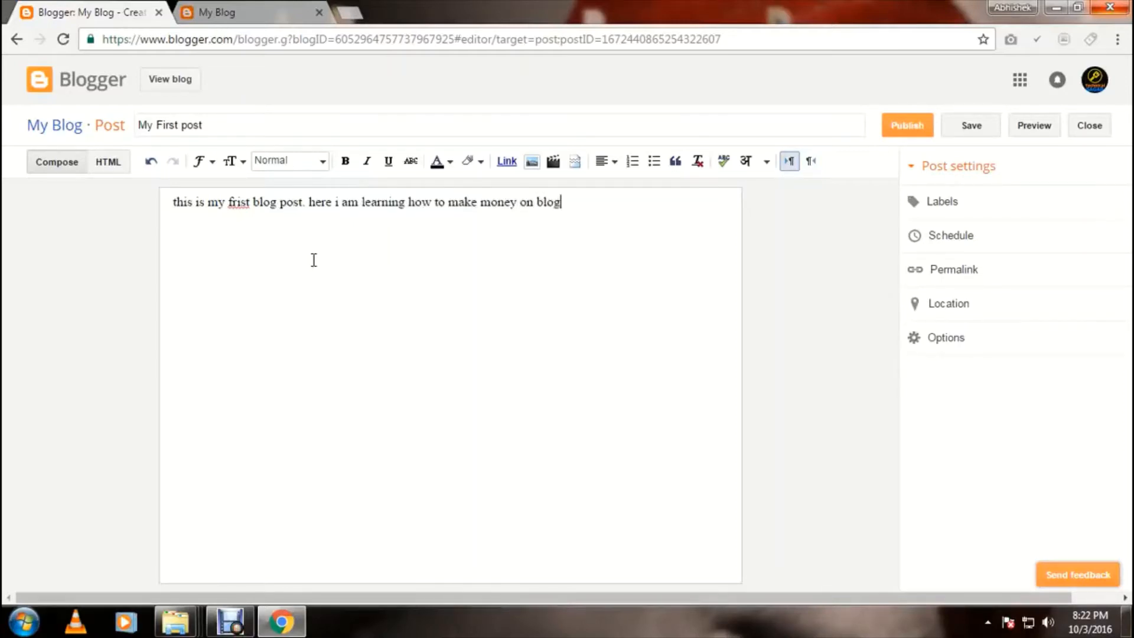
pyautogui.write('ger and adsense.')
# Step: Upload the san-andreas-movie-wide image from the Desktop into the post below the text and set its size to Large
pyautogui.click(529, 167)
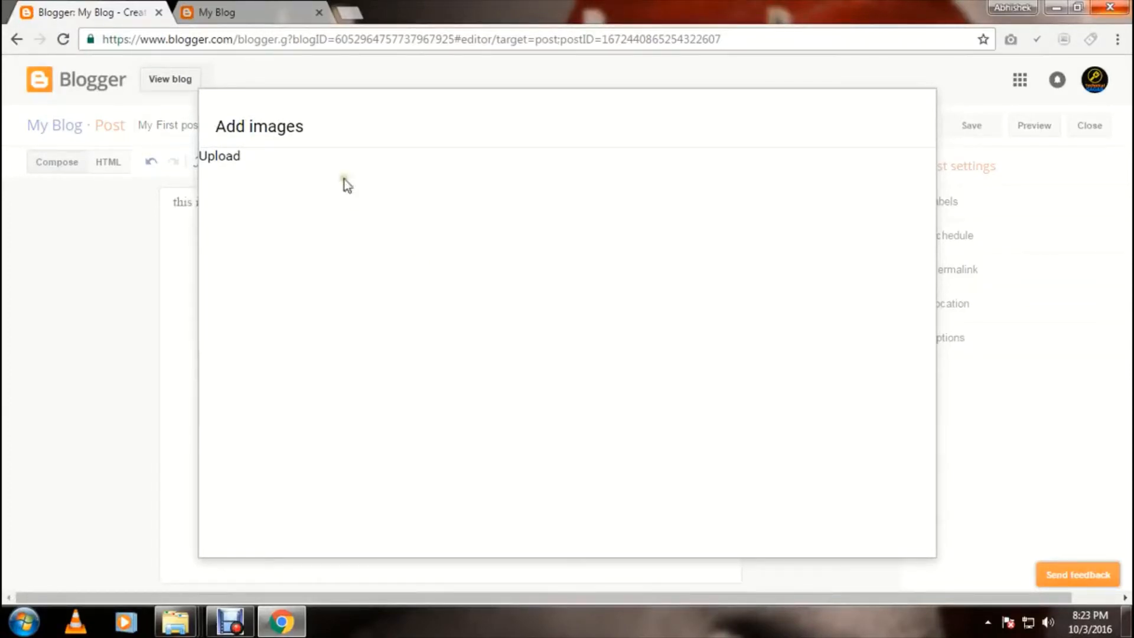
pyautogui.click(243, 155)
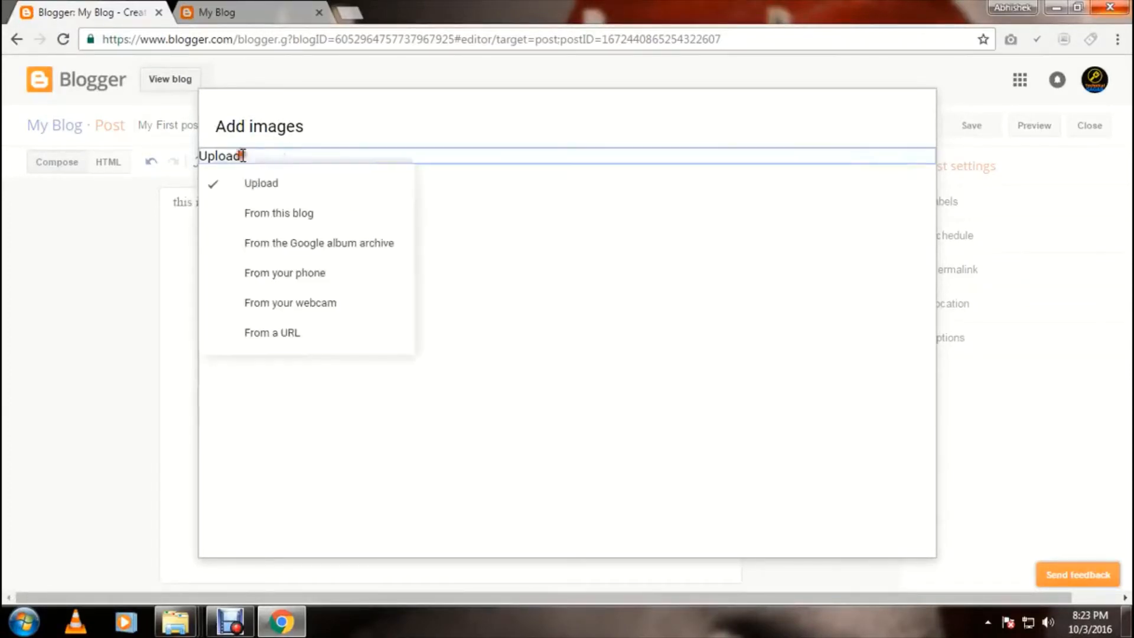
pyautogui.click(289, 184)
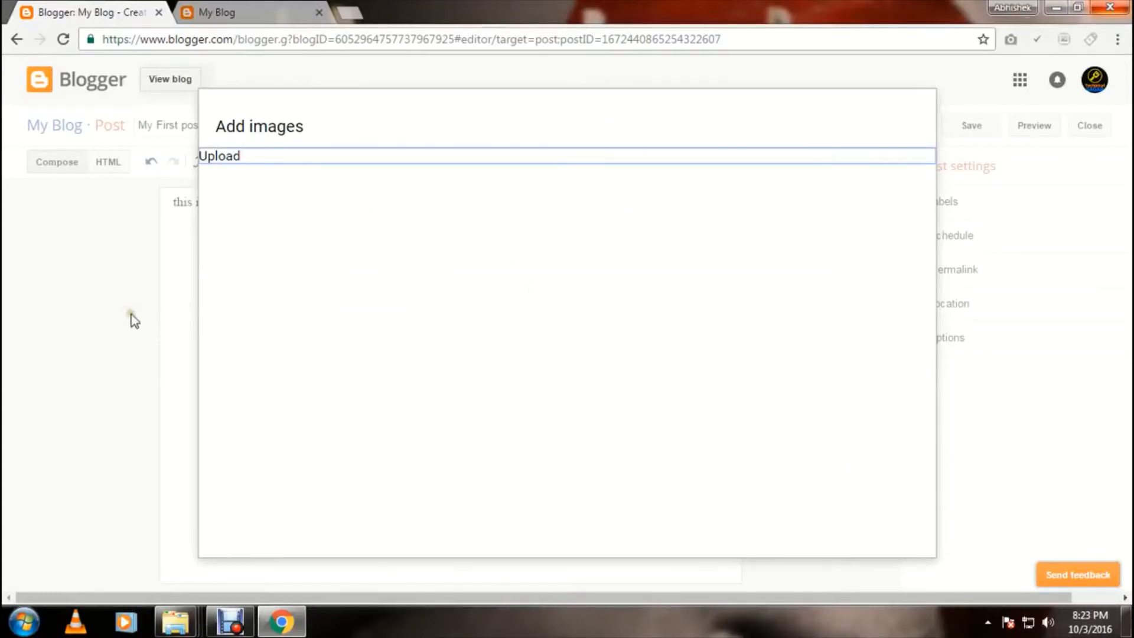
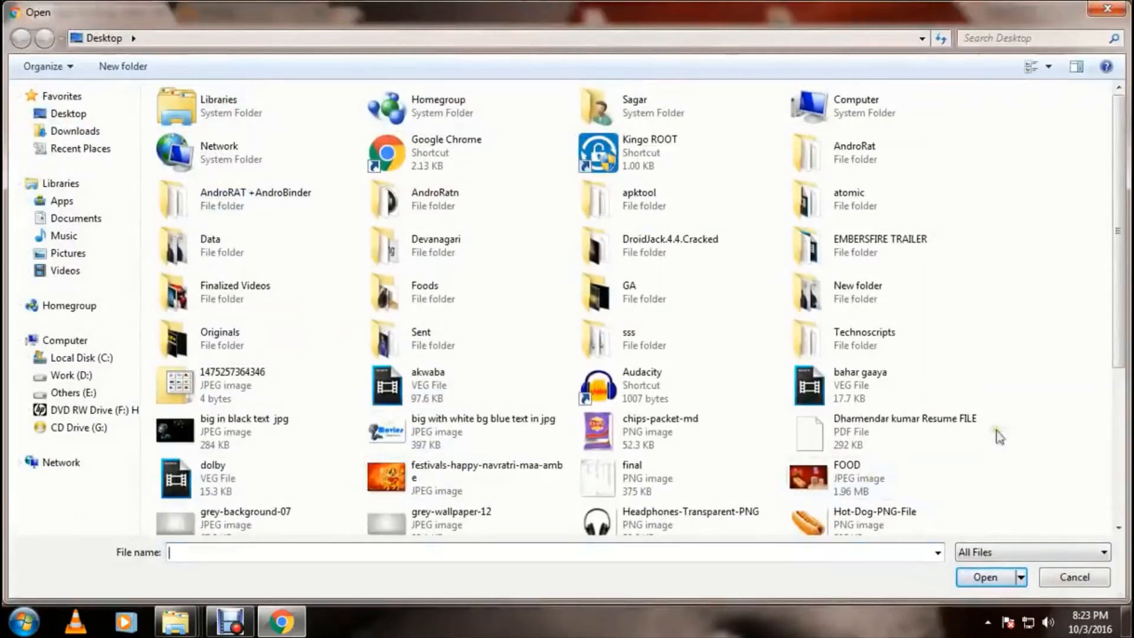
pyautogui.moveTo(1111, 310); pyautogui.dragTo(1087, 478)
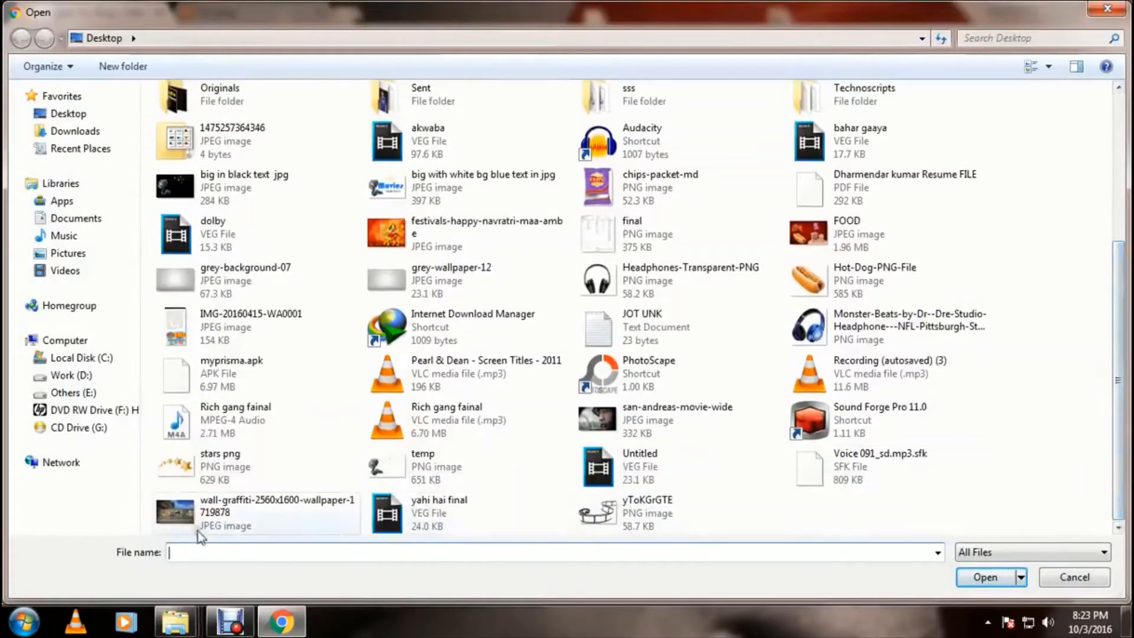
pyautogui.doubleClick(619, 415)
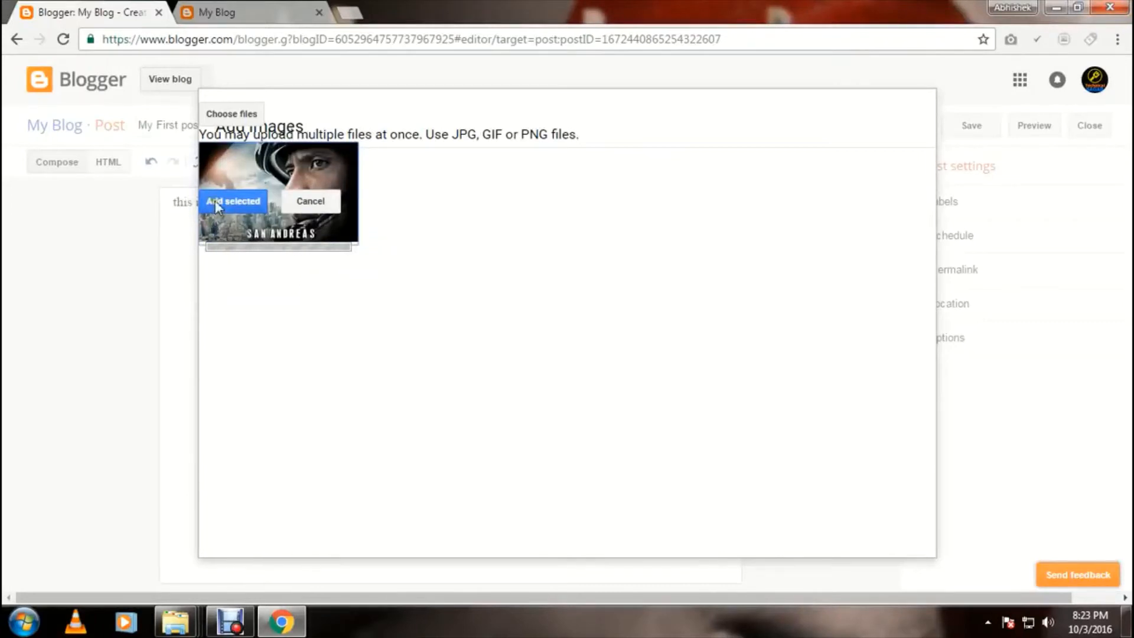
pyautogui.click(251, 200)
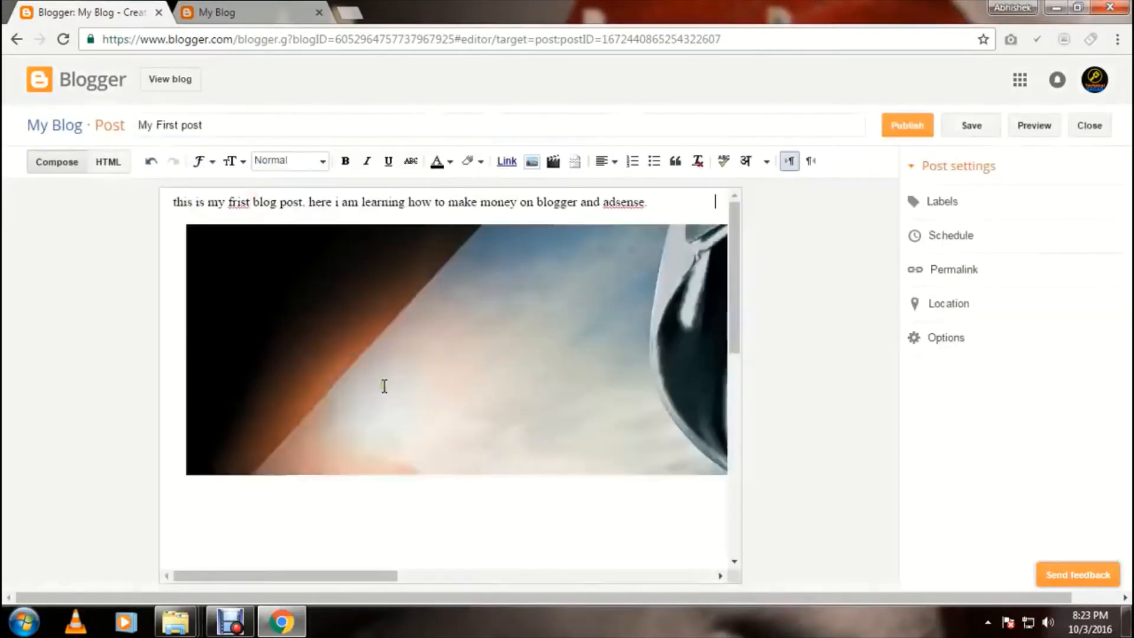
pyautogui.click(450, 307)
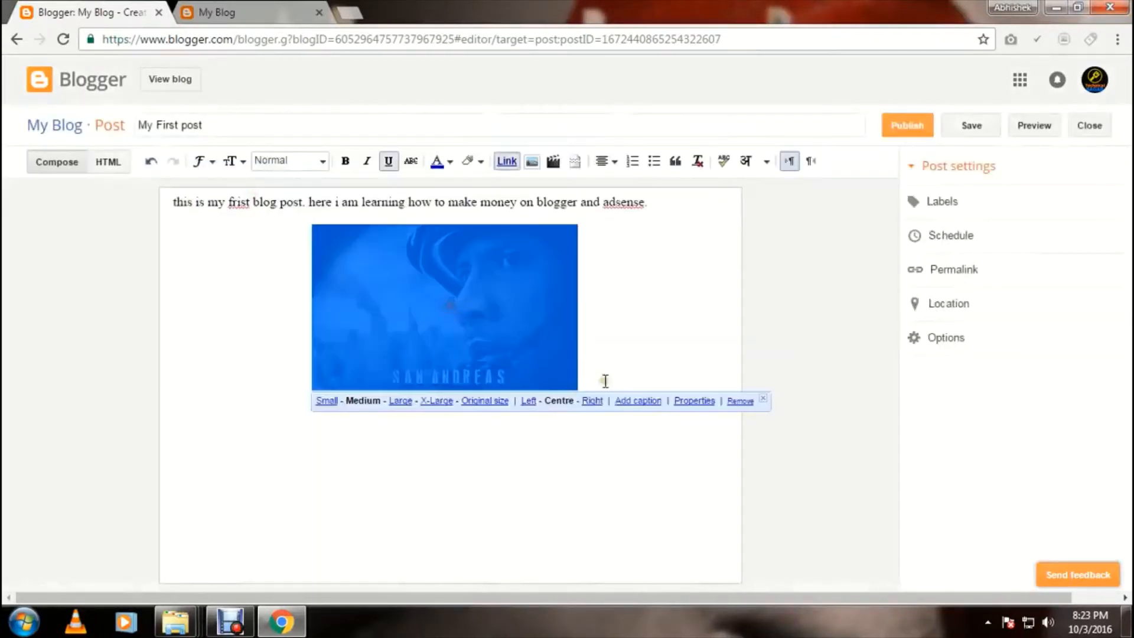
pyautogui.click(400, 401)
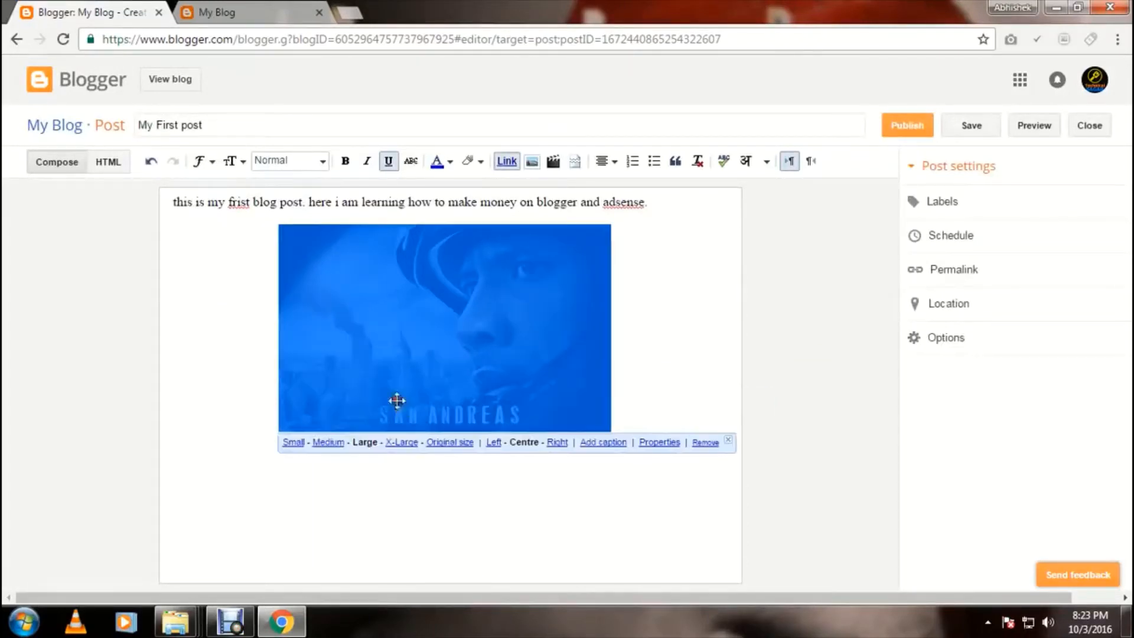
# Step: Set the size of the san-andreas-movie-wide image in the post to X-Large
pyautogui.click(407, 443)
pyautogui.click(776, 318)
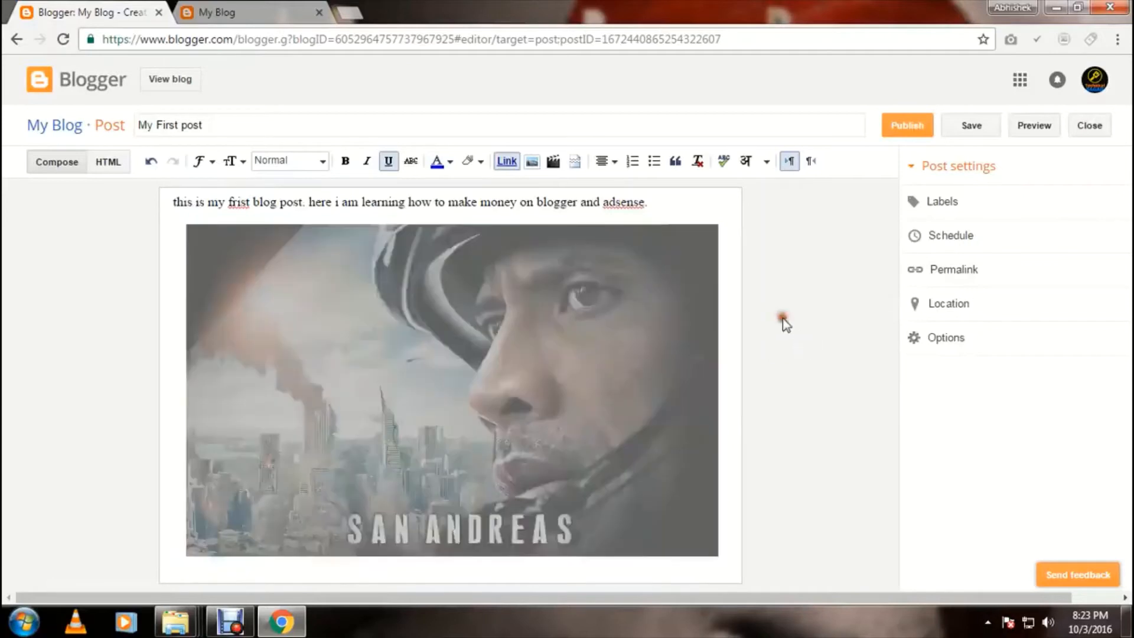
pyautogui.click(627, 324)
pyautogui.click(681, 206)
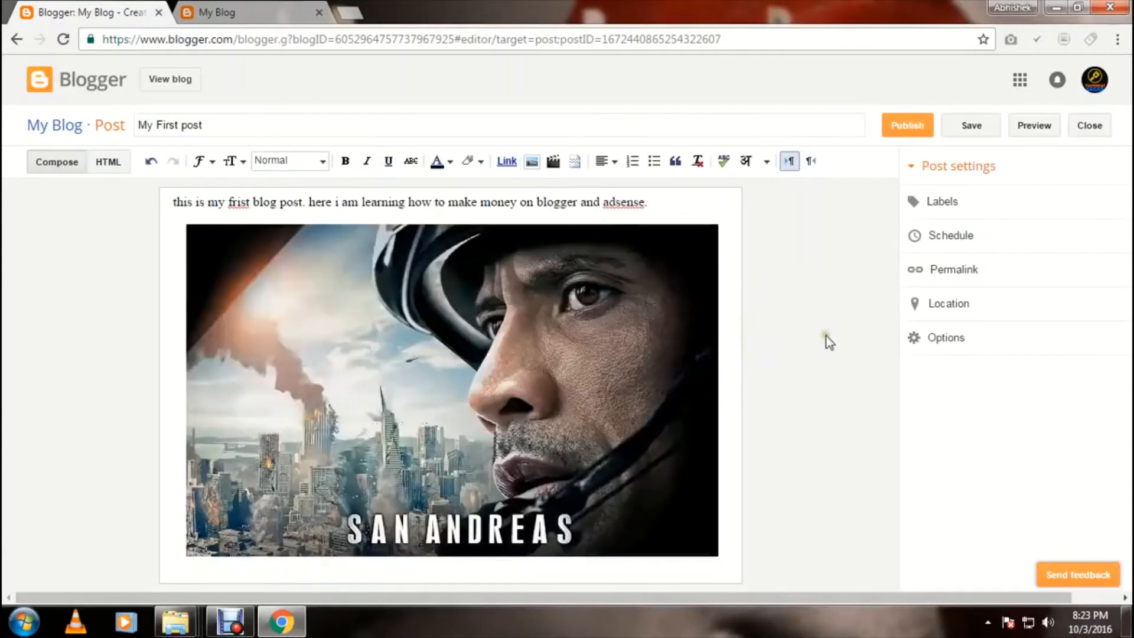
# Step: Publish the post and decline sharing it on Google+
pyautogui.click(905, 127)
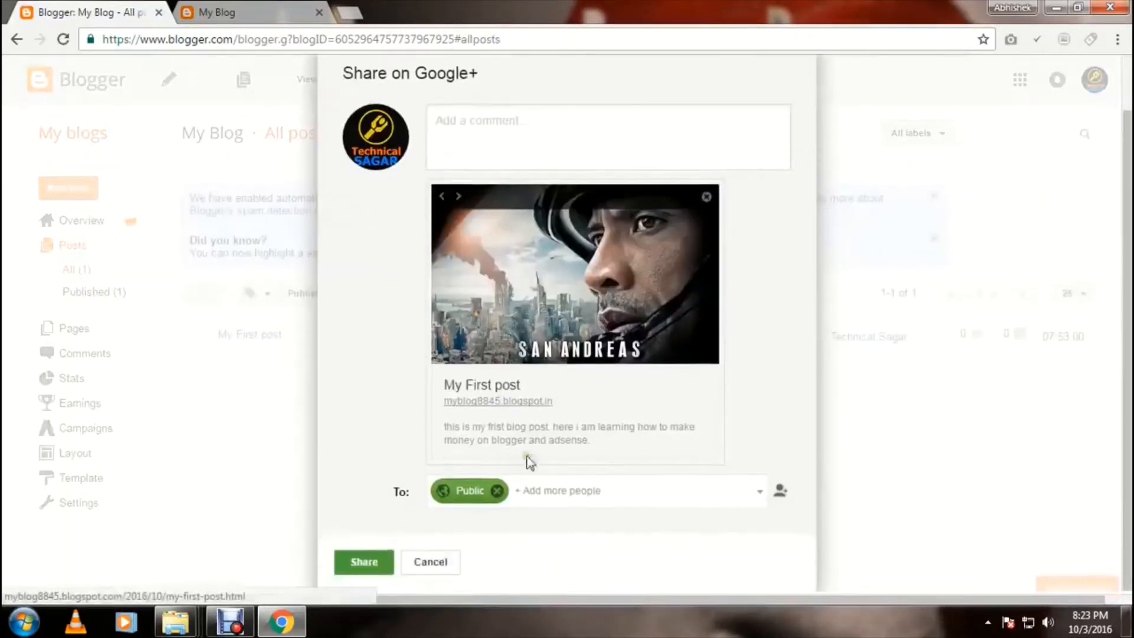
pyautogui.click(452, 559)
# Step: Reload the live My Blog page and check the text and image of the published post
pyautogui.click(285, 17)
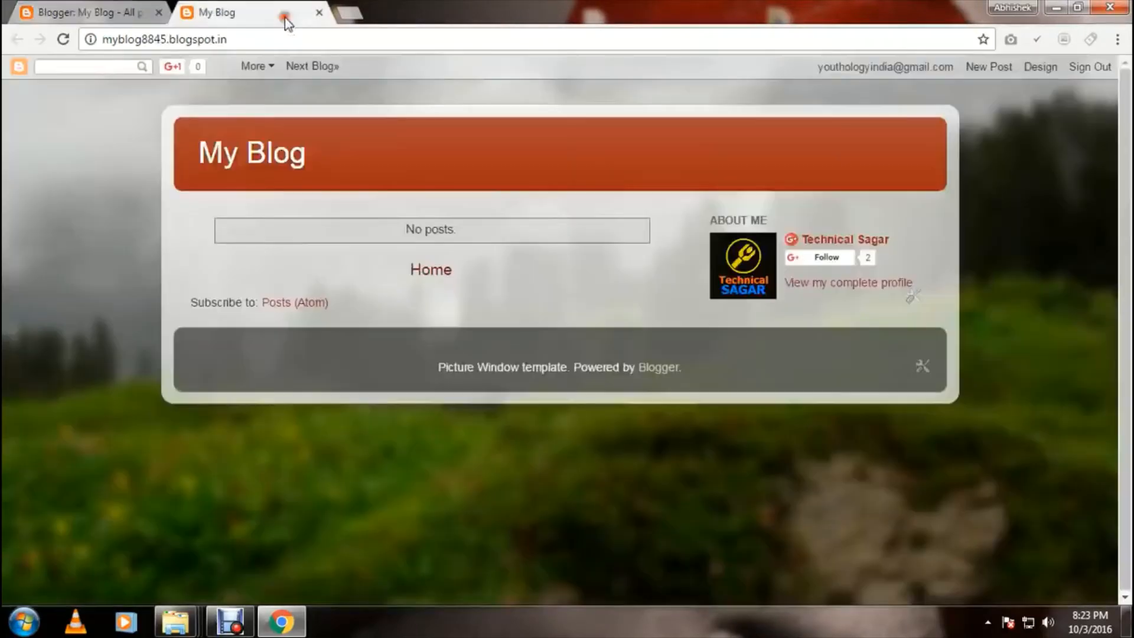
pyautogui.click(63, 41)
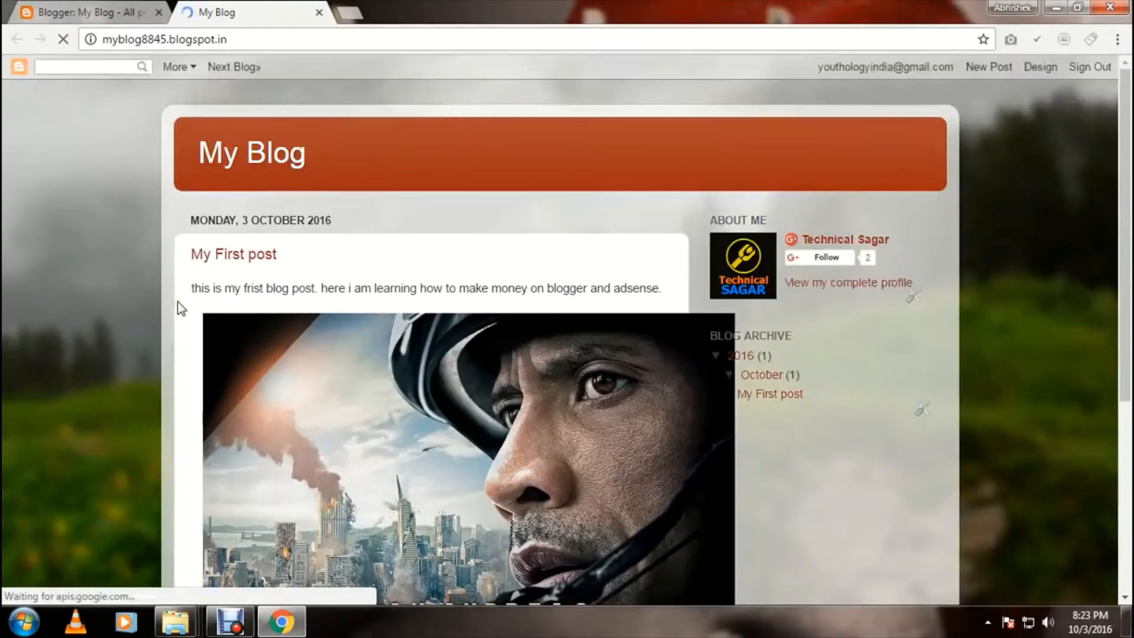
pyautogui.scroll(-5, 941, 270)
pyautogui.scroll(5, 463, 311)
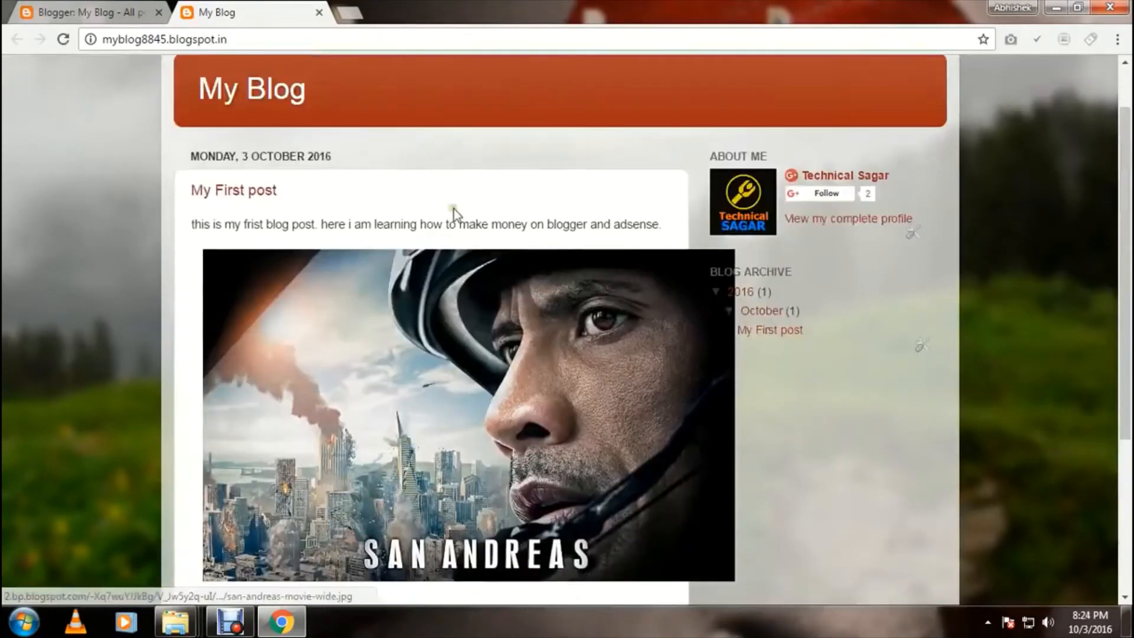
pyautogui.moveTo(456, 219); pyautogui.dragTo(590, 207)
pyautogui.moveTo(527, 225); pyautogui.dragTo(641, 230)
pyautogui.click(655, 225)
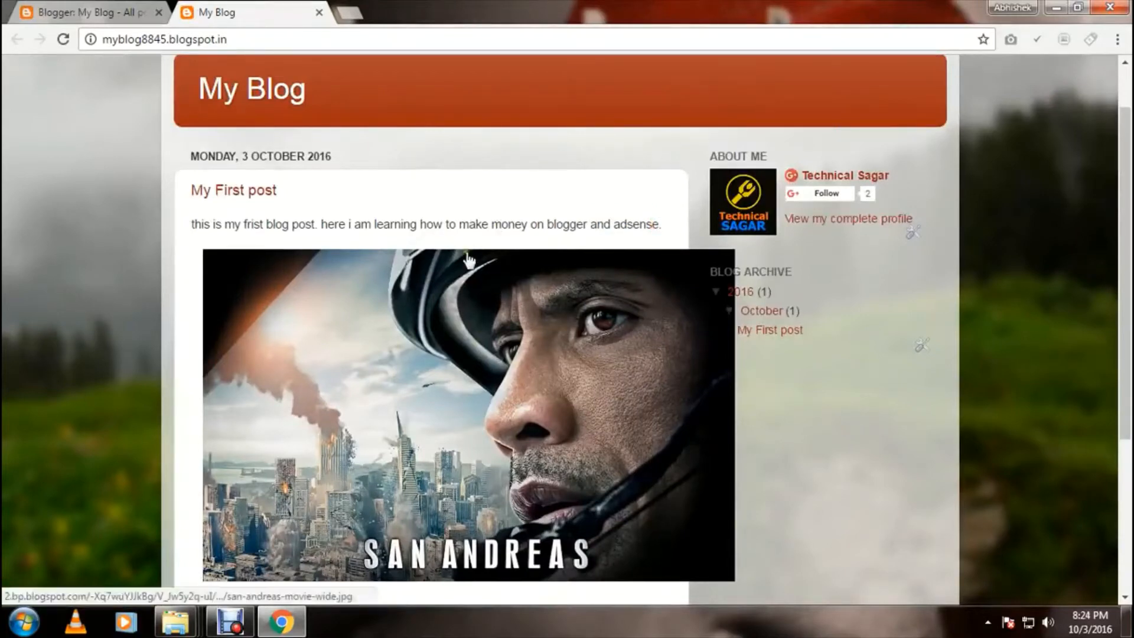
pyautogui.scroll(-4, 365, 452)
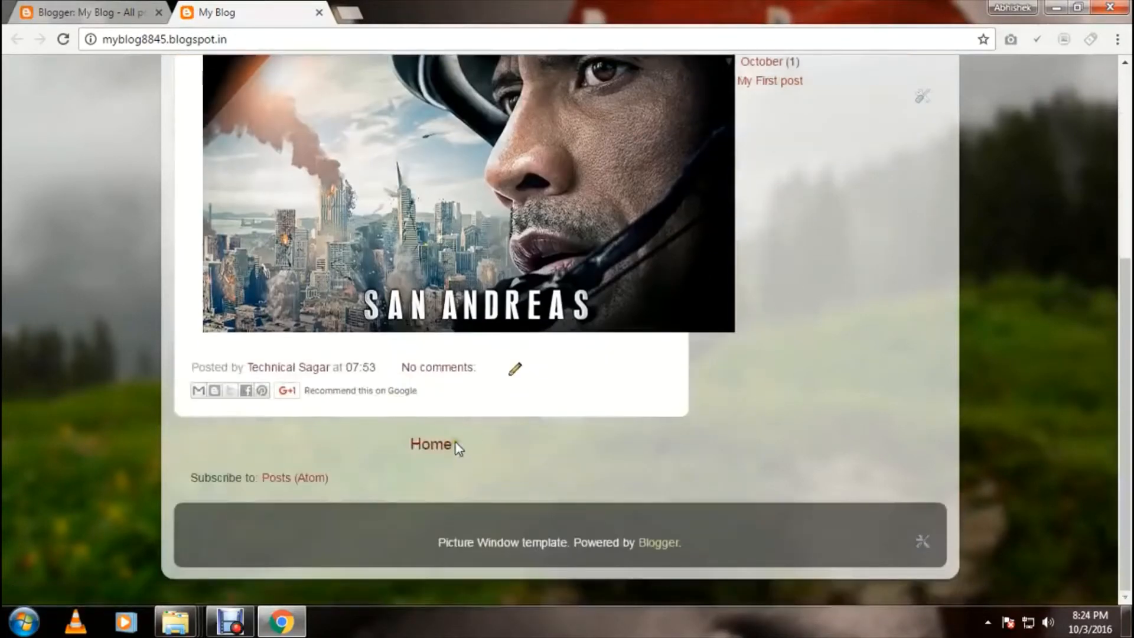
pyautogui.scroll(5, 456, 447)
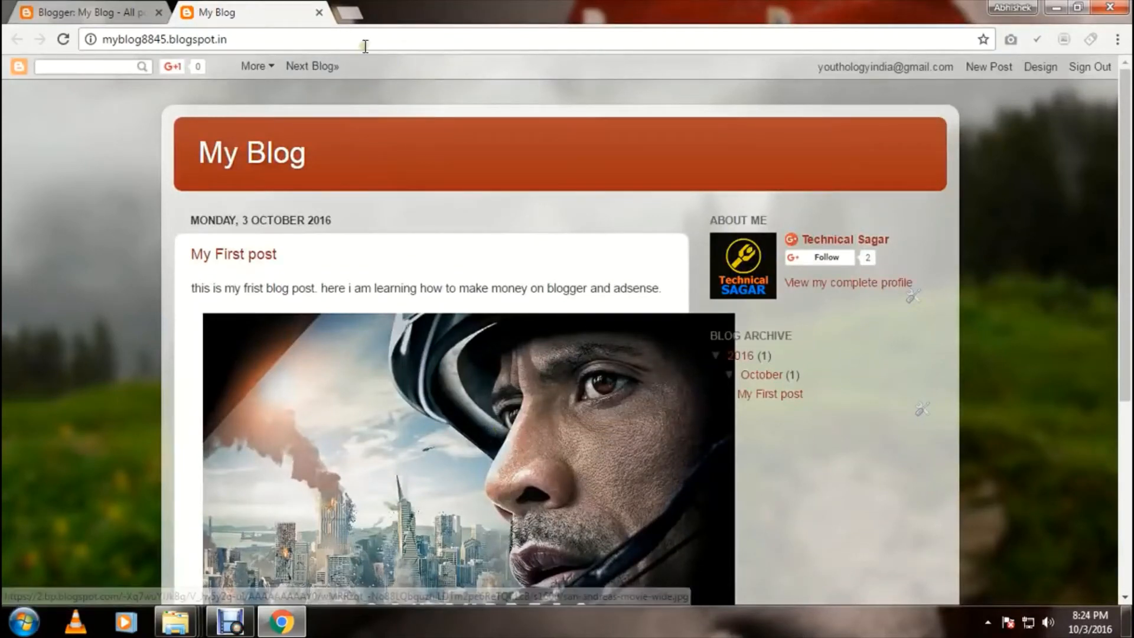
# Step: Open adsense.com in a new browser tab
pyautogui.click(353, 14)
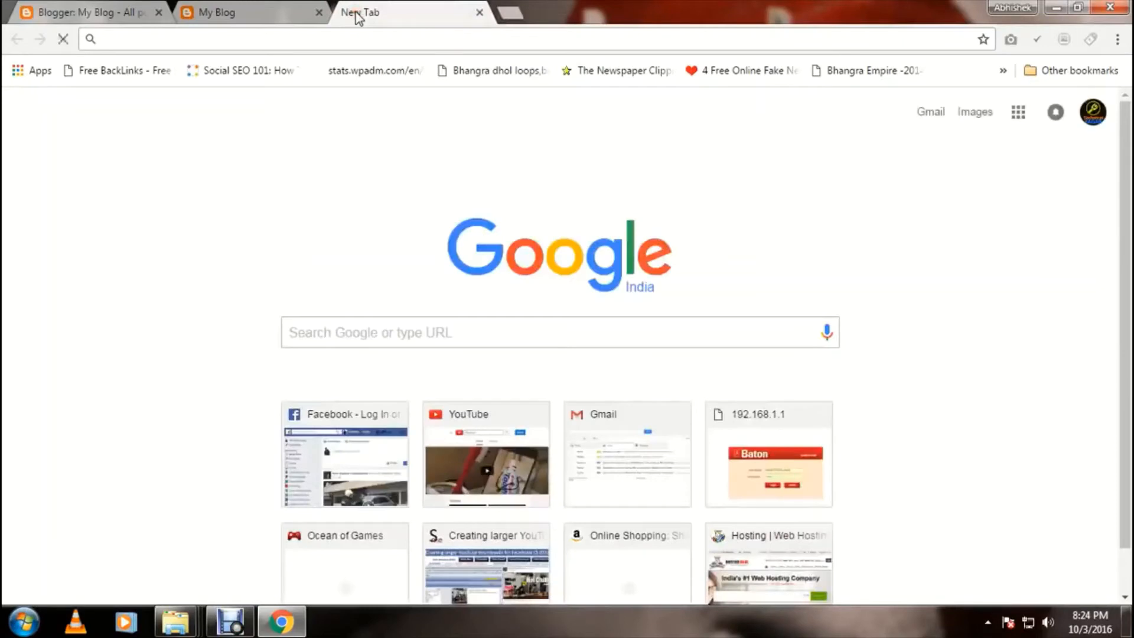
pyautogui.write('adsense.com')
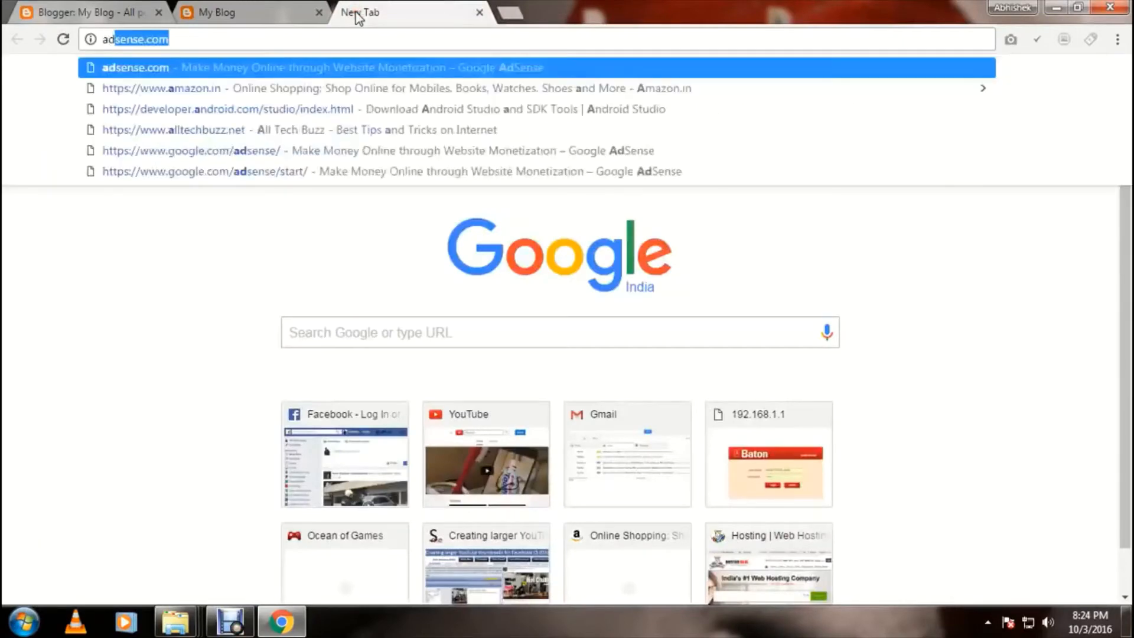
pyautogui.press('Return')
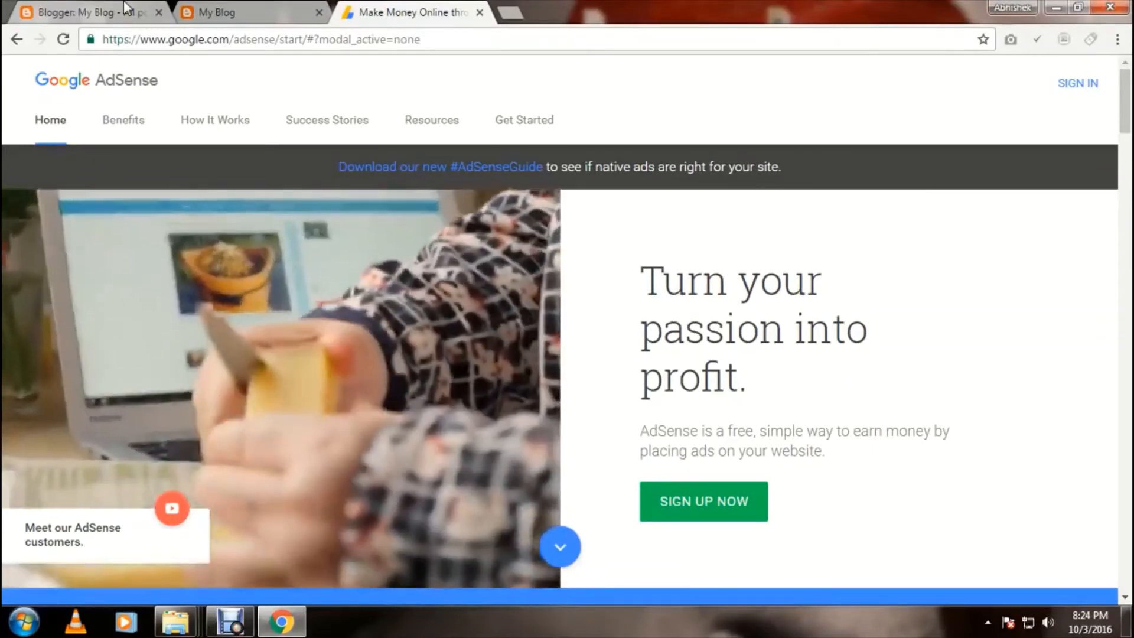
# Step: Sign in to Google AdSense with the account e-mail and the account password
pyautogui.click(172, 20)
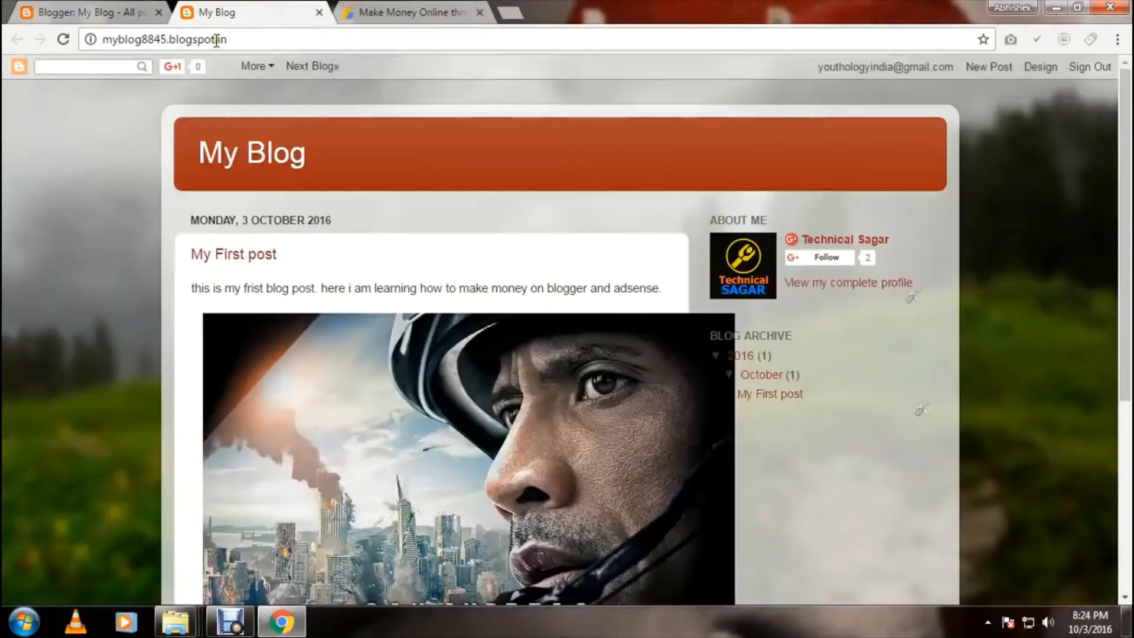
pyautogui.click(431, 7)
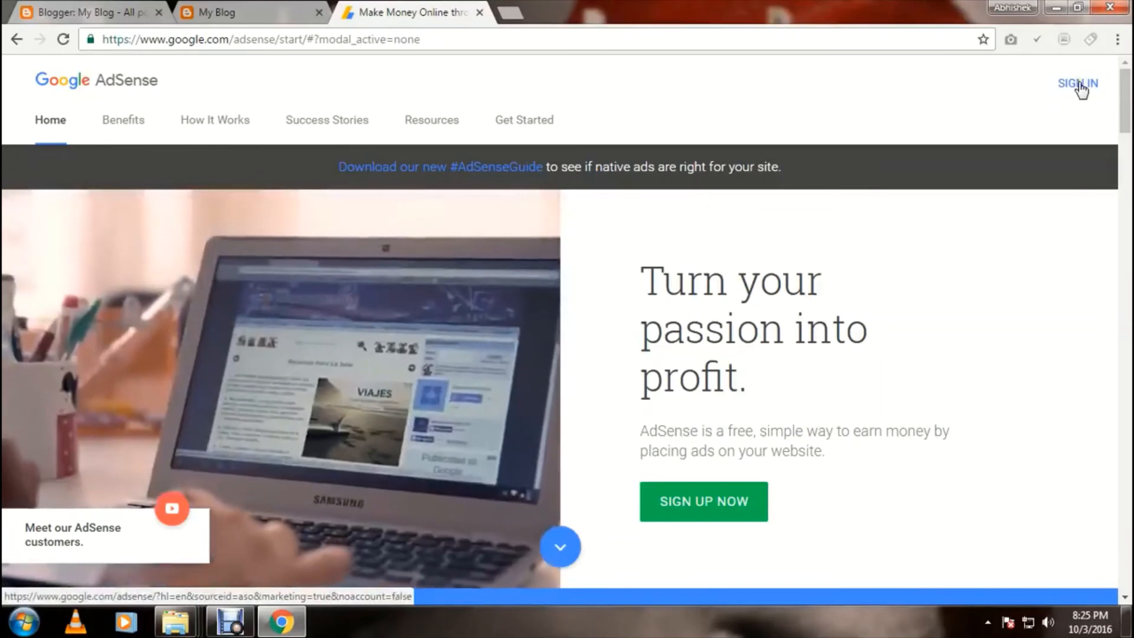
pyautogui.click(1078, 85)
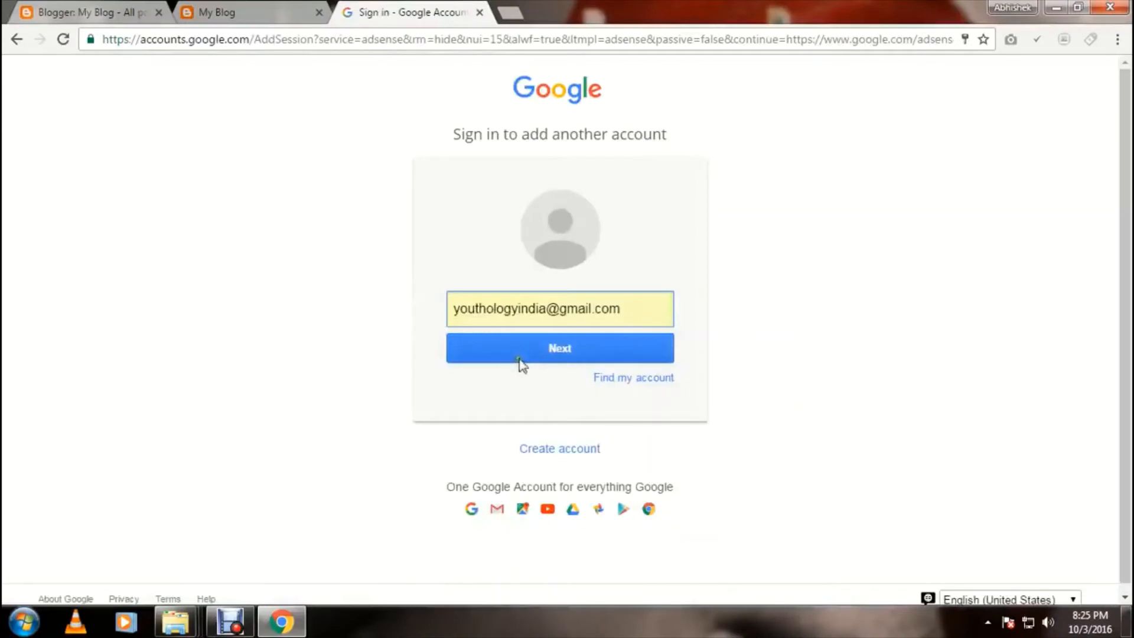
pyautogui.click(522, 360)
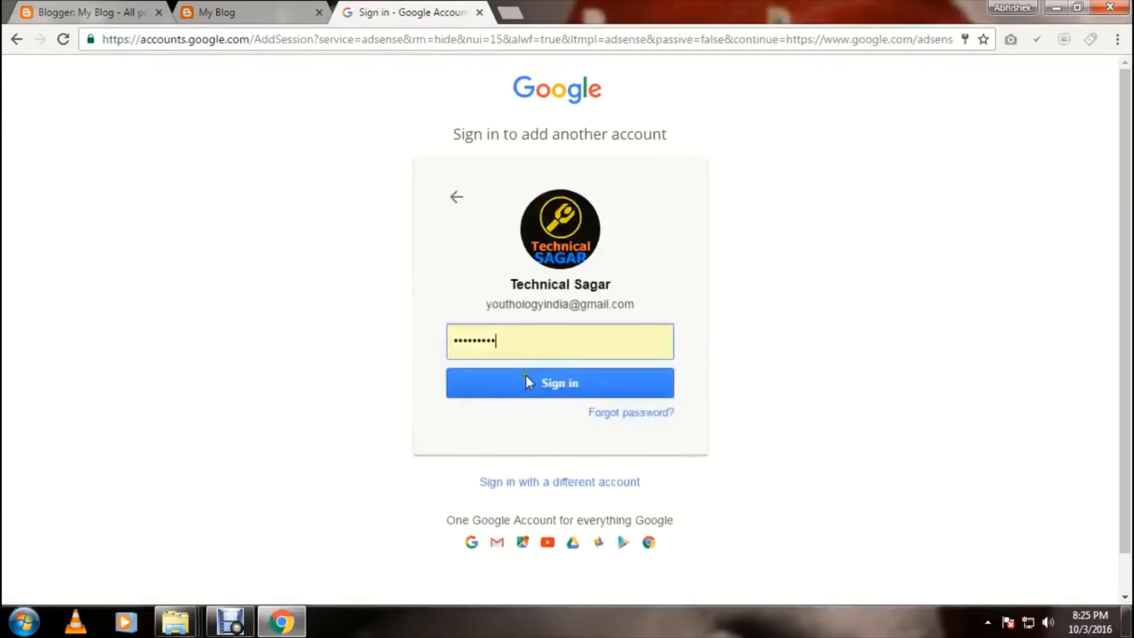
pyautogui.click(527, 385)
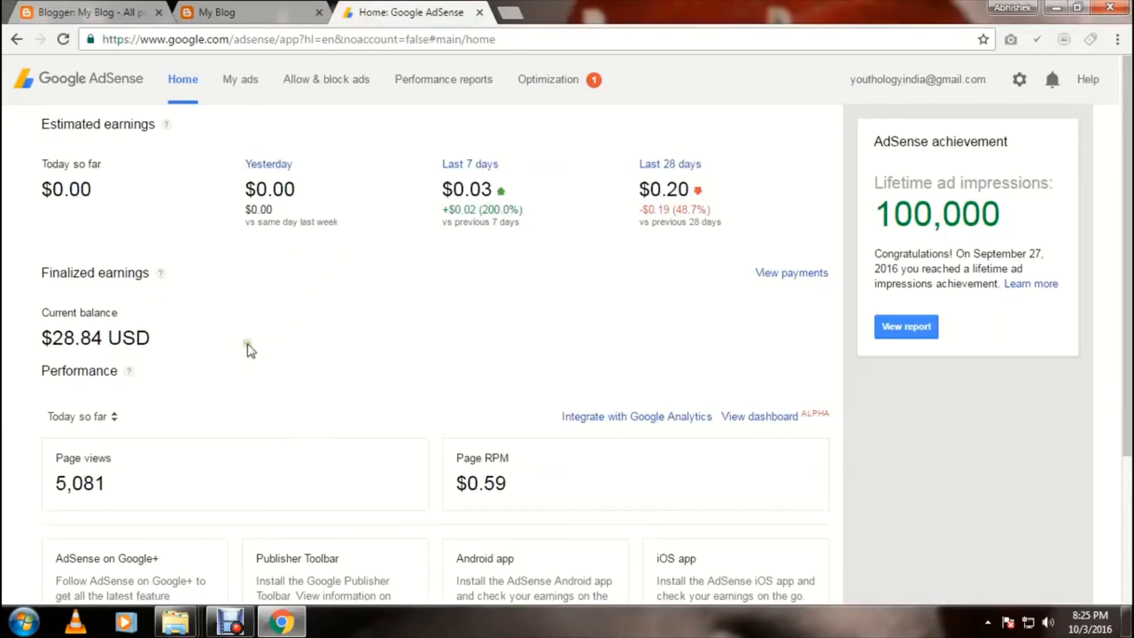
# Step: Start a new AdSense ad unit named "my sidebar add" with the Responsive ad size
pyautogui.click(232, 86)
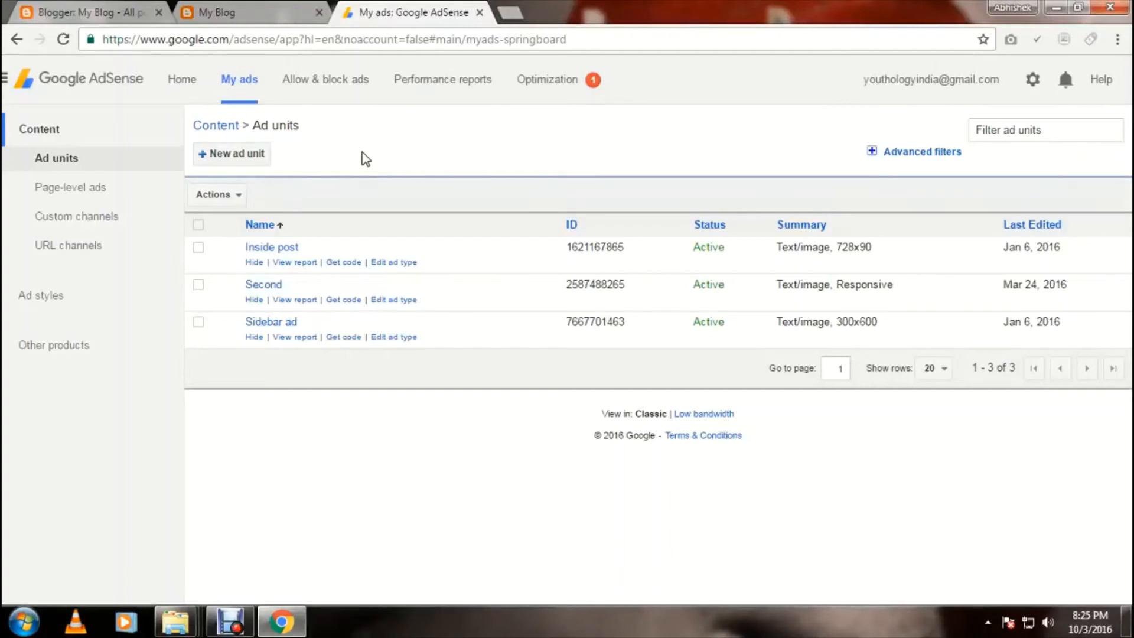
pyautogui.click(231, 153)
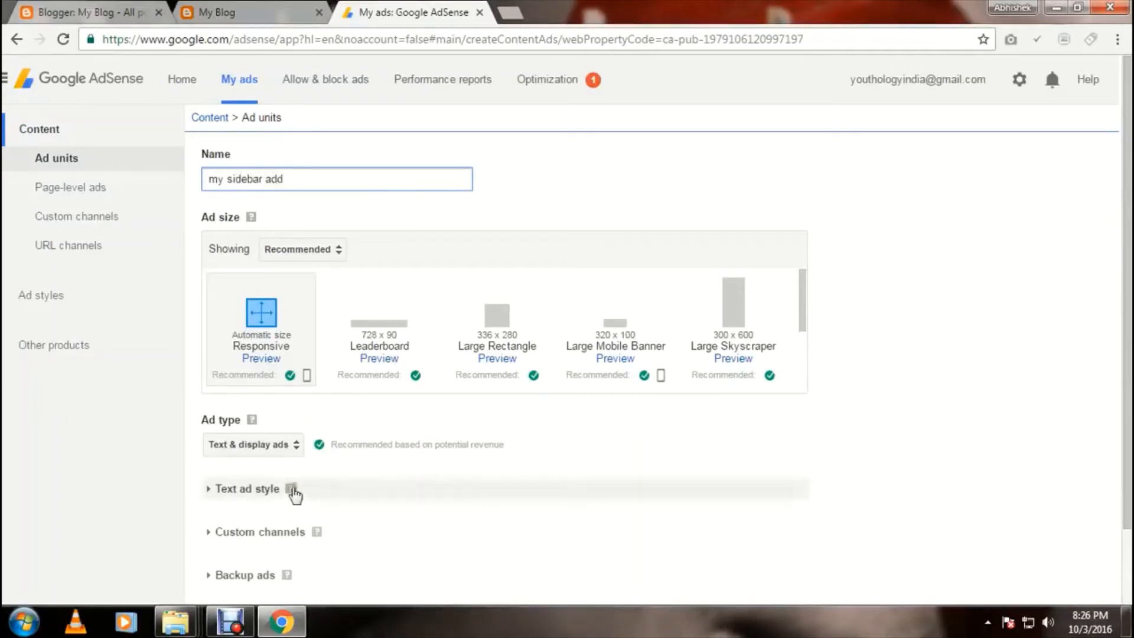
pyautogui.click(277, 319)
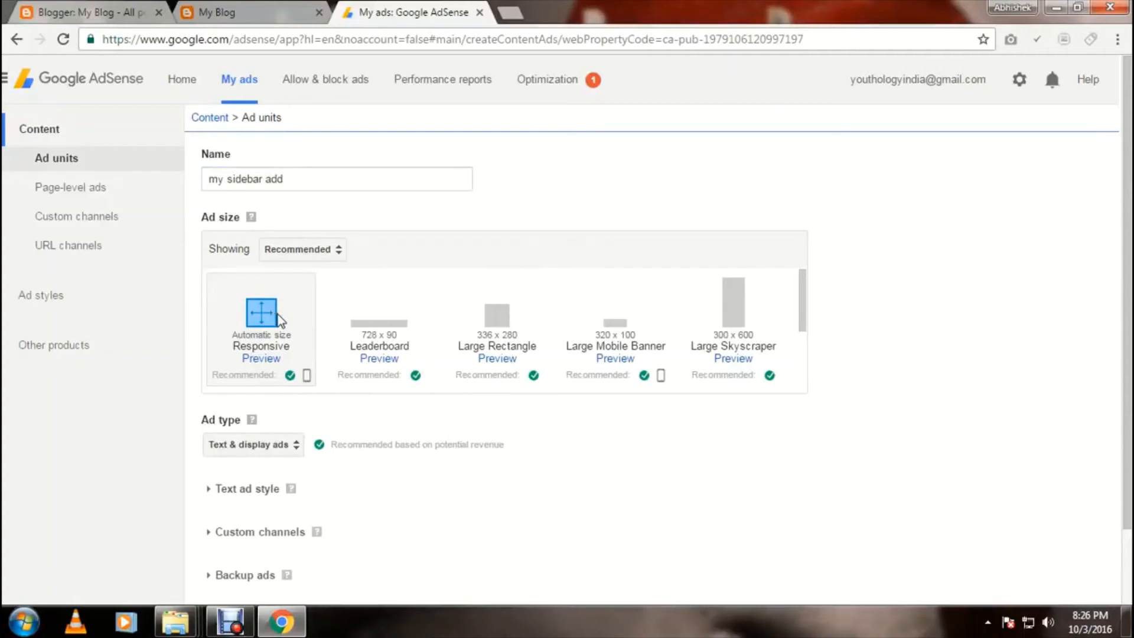
# Step: Set the ad type to Text & display ads, then save the ad unit and generate its code
pyautogui.scroll(-1, 278, 319)
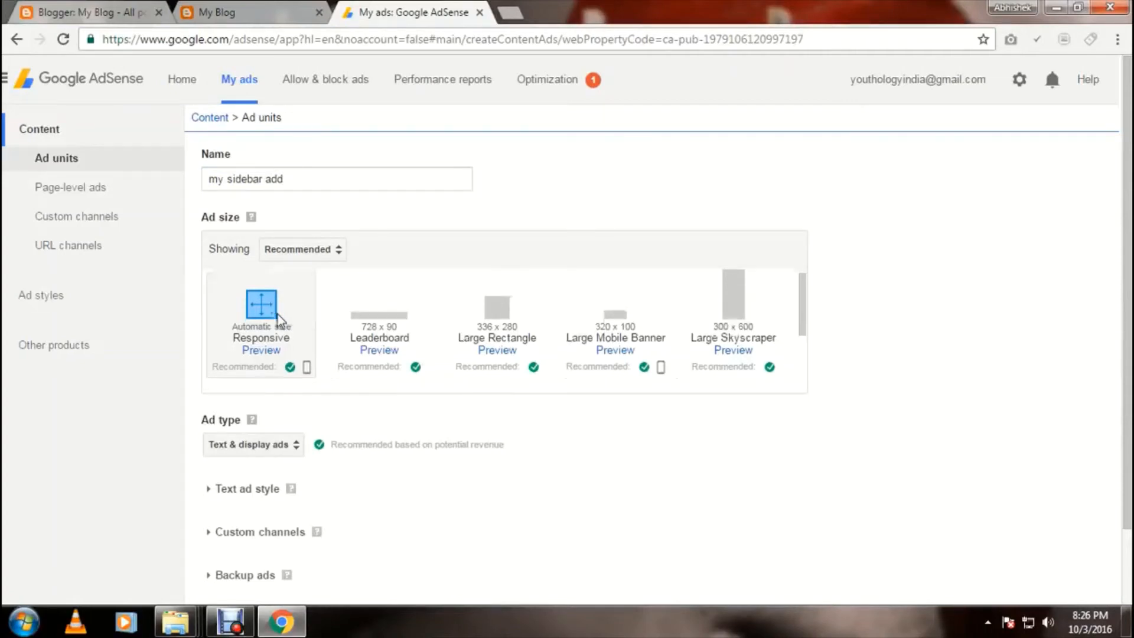
pyautogui.scroll(-1, 341, 501)
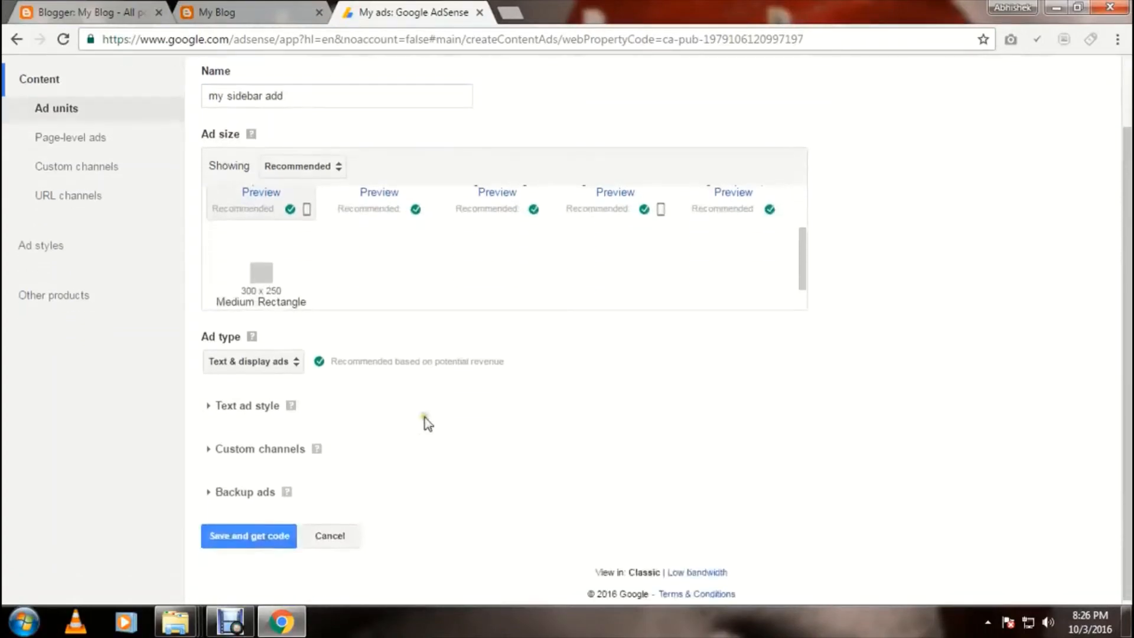
pyautogui.click(251, 361)
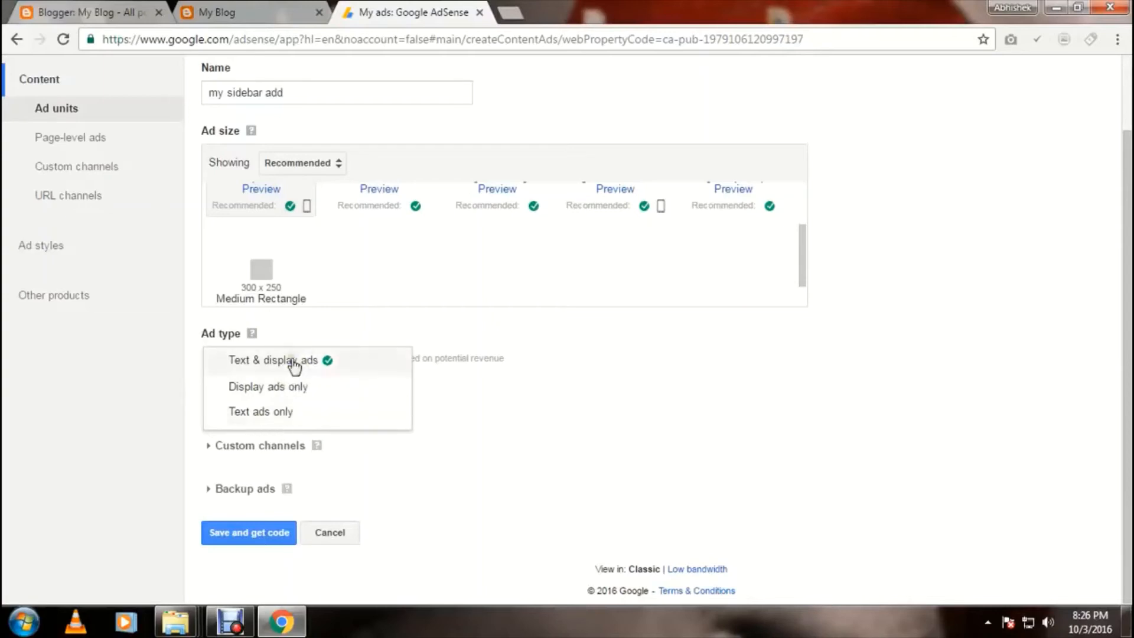
pyautogui.click(292, 359)
pyautogui.click(234, 539)
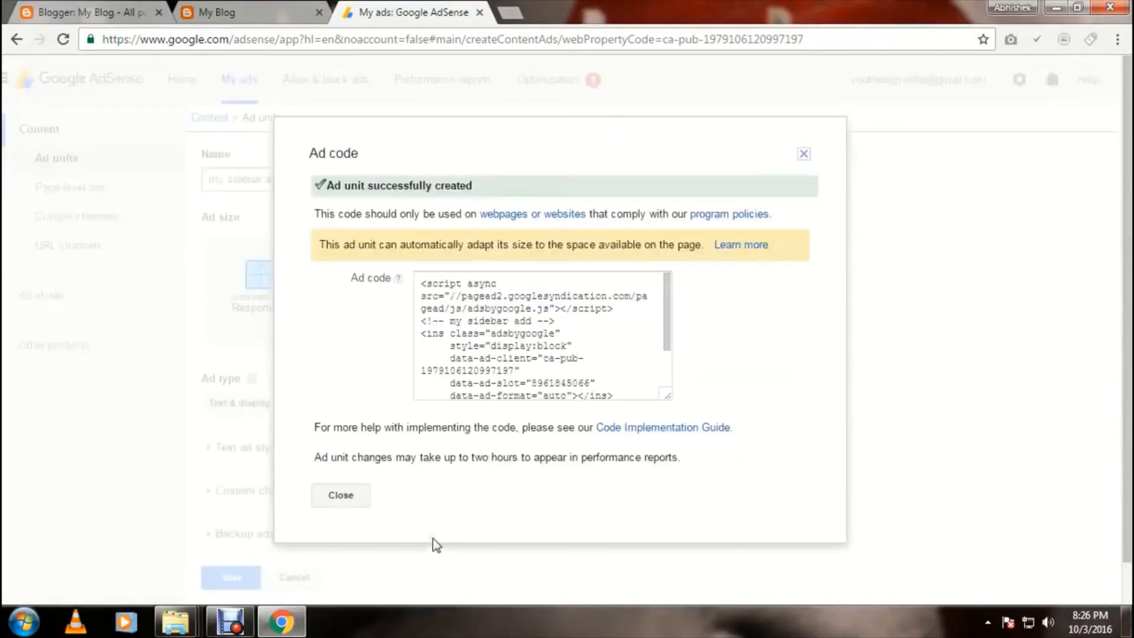
# Step: Enlarge the ad code box to show the whole script and copy the complete ad code
pyautogui.click(487, 322)
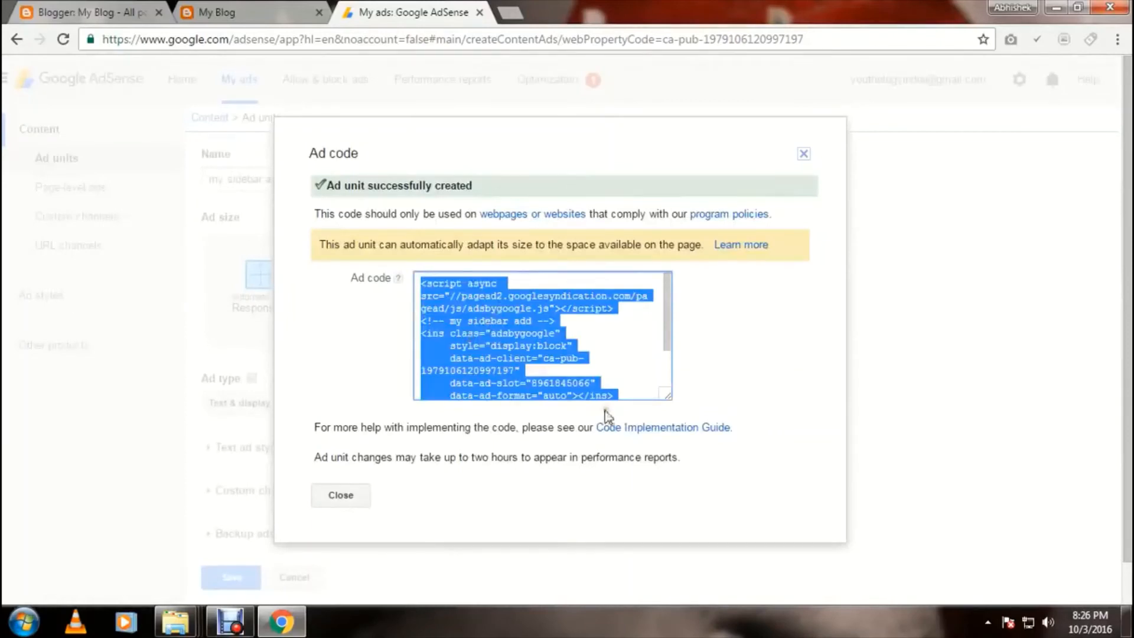
pyautogui.moveTo(670, 397); pyautogui.dragTo(674, 517)
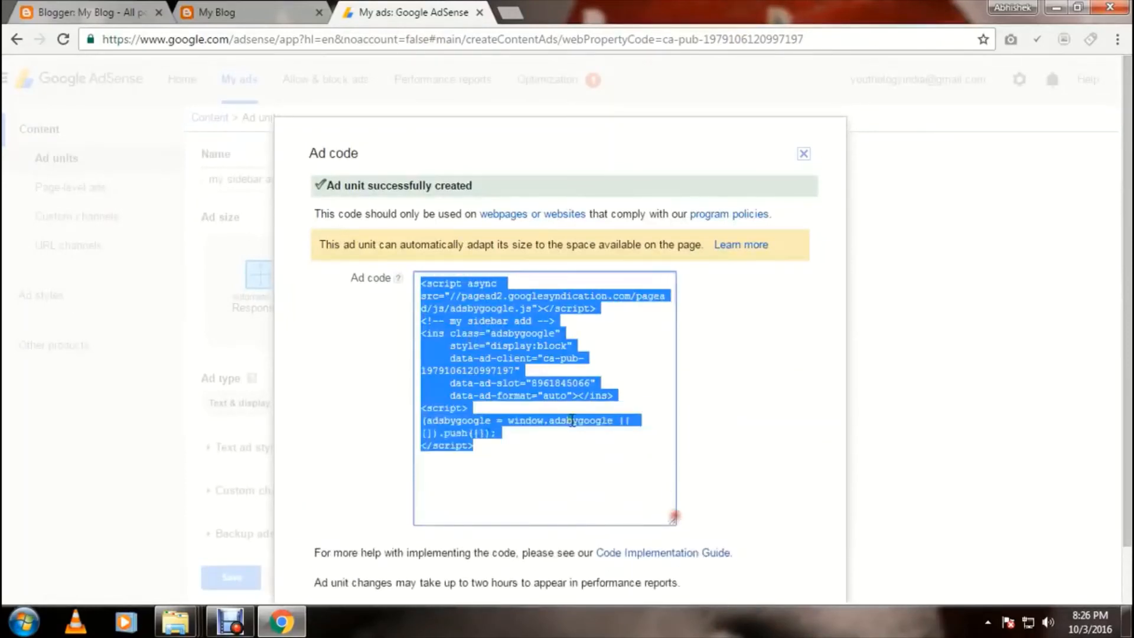
pyautogui.rightClick(487, 347)
pyautogui.click(518, 359)
# Step: Examine the live blog's post and sidebar areas and the blog's list of posts for places to put the ad
pyautogui.click(237, 8)
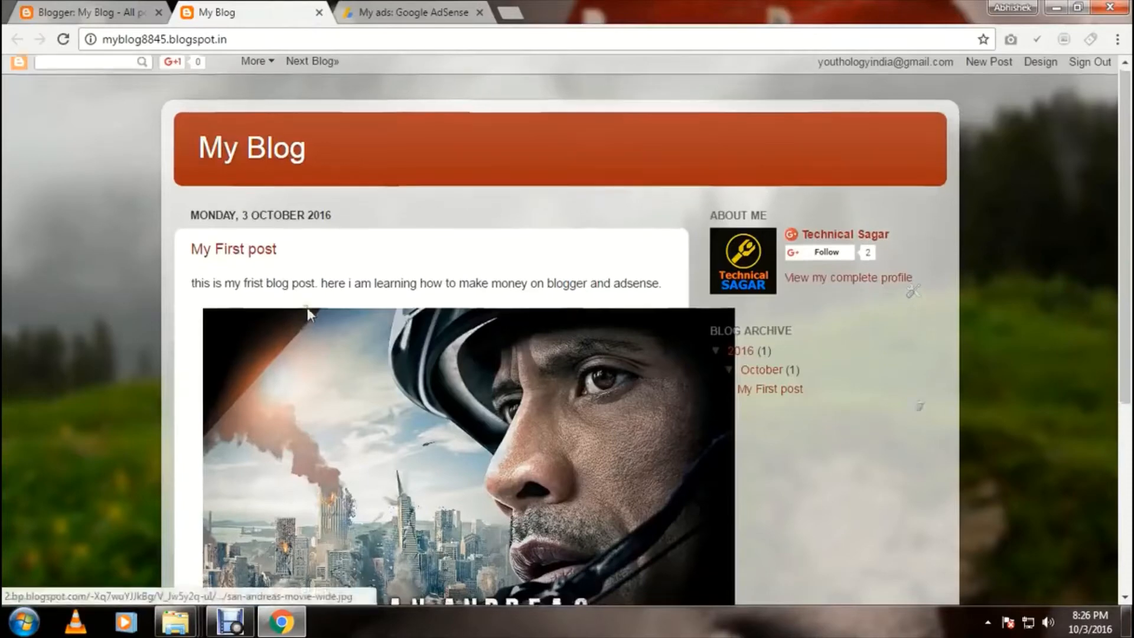
pyautogui.scroll(-5, 309, 410)
pyautogui.scroll(4, 270, 411)
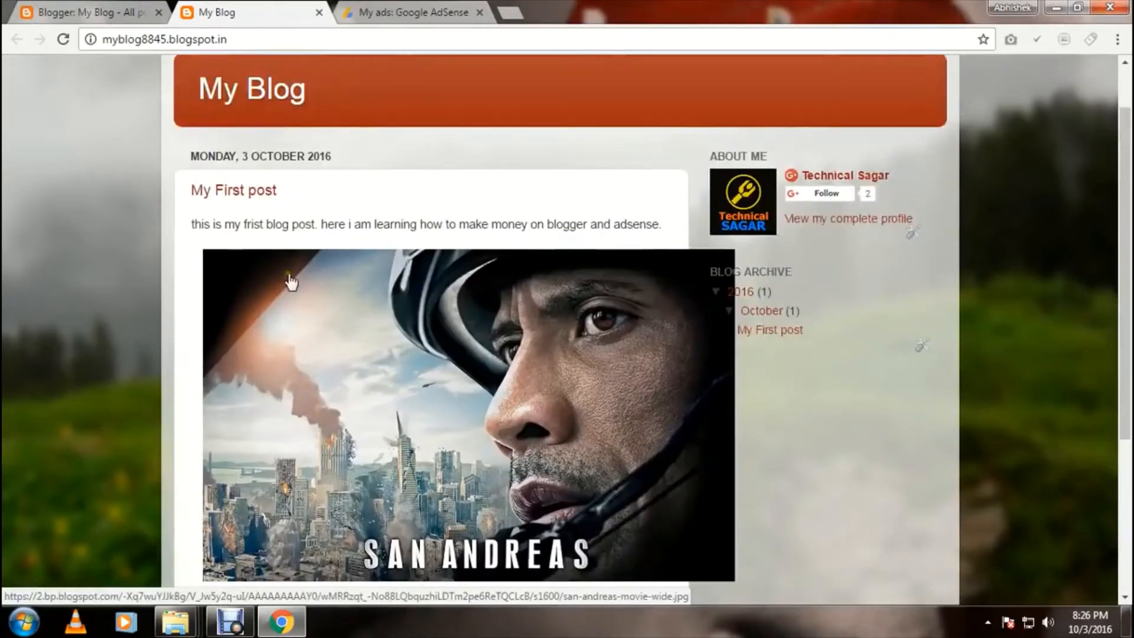
pyautogui.scroll(-1, 316, 307)
pyautogui.scroll(2, 315, 318)
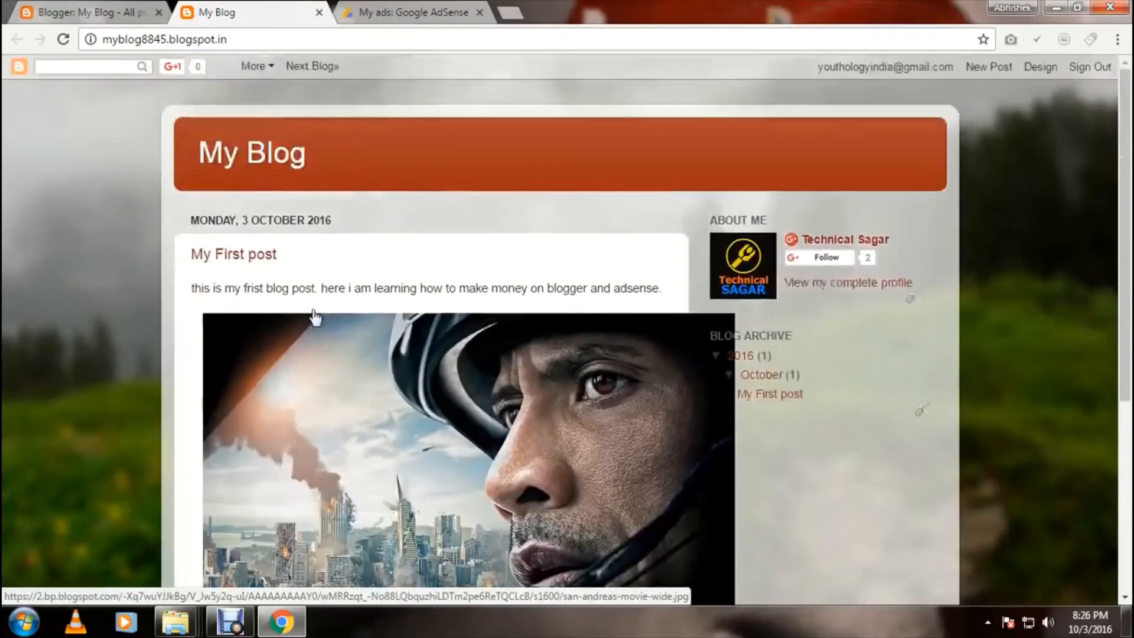
pyautogui.click(142, 21)
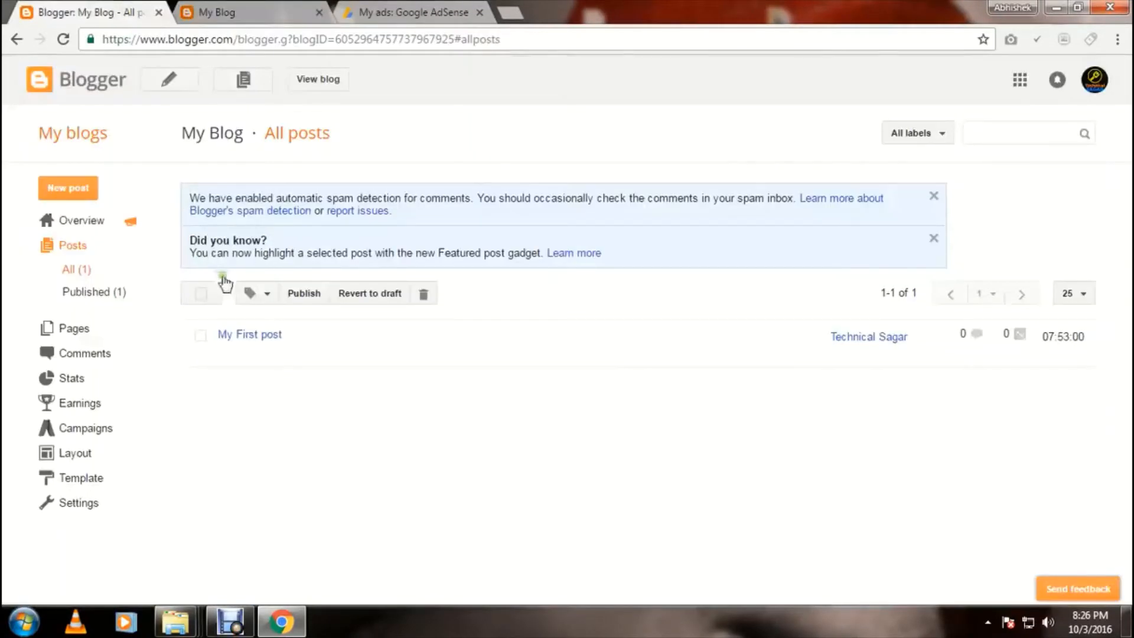
pyautogui.moveTo(301, 349)
pyautogui.click(257, 353)
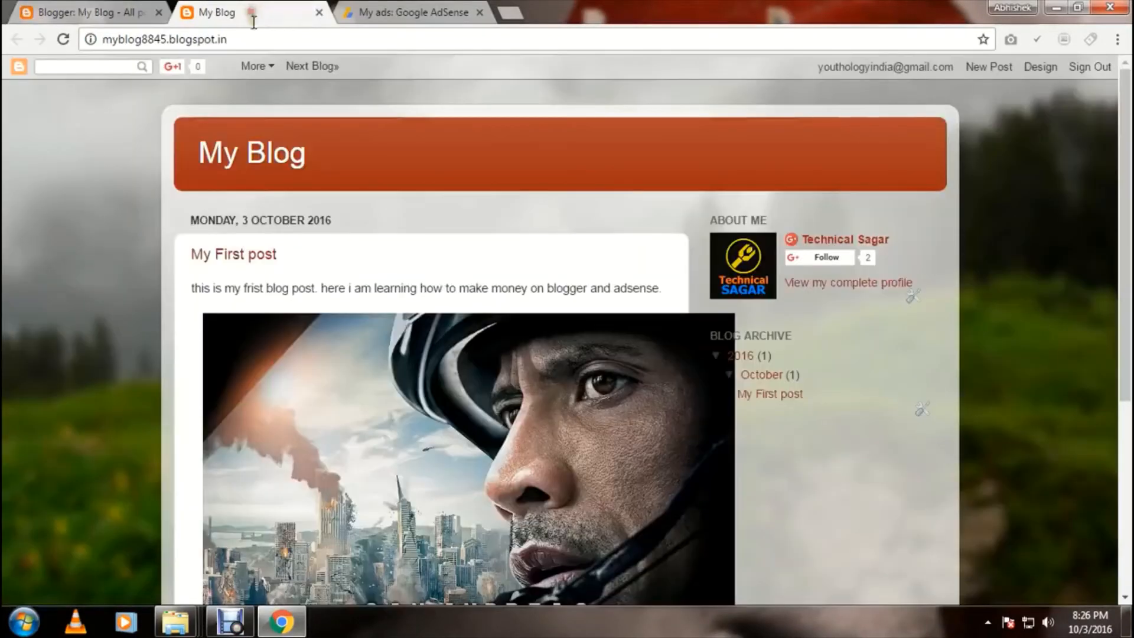
pyautogui.scroll(-4, 849, 401)
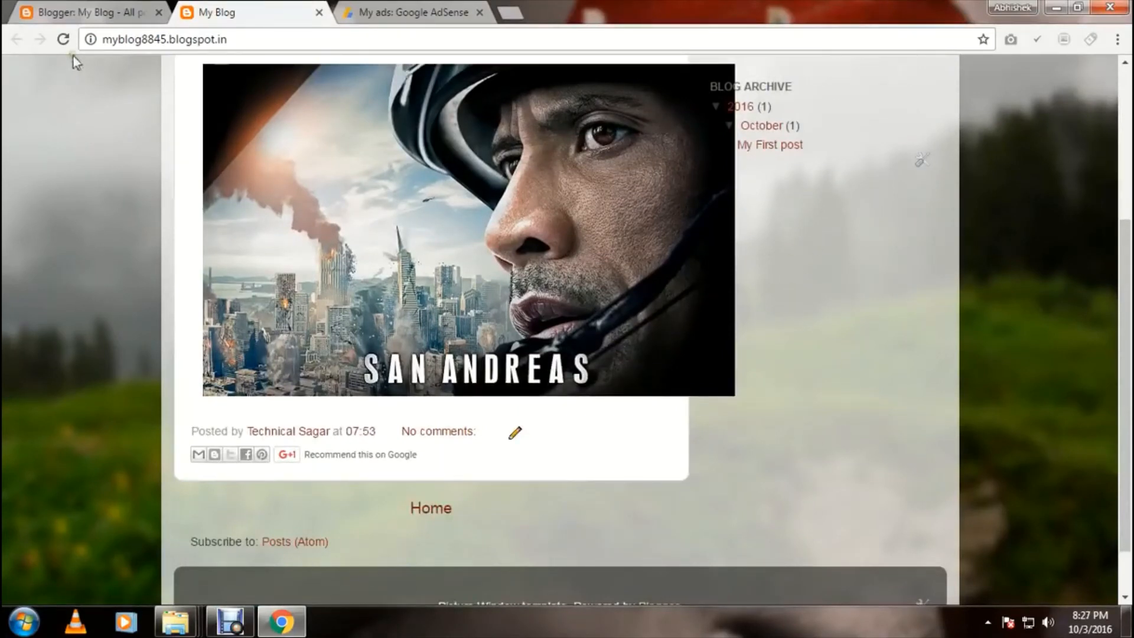
# Step: Open the Basic settings of My Blog and view its publishing options
pyautogui.click(76, 13)
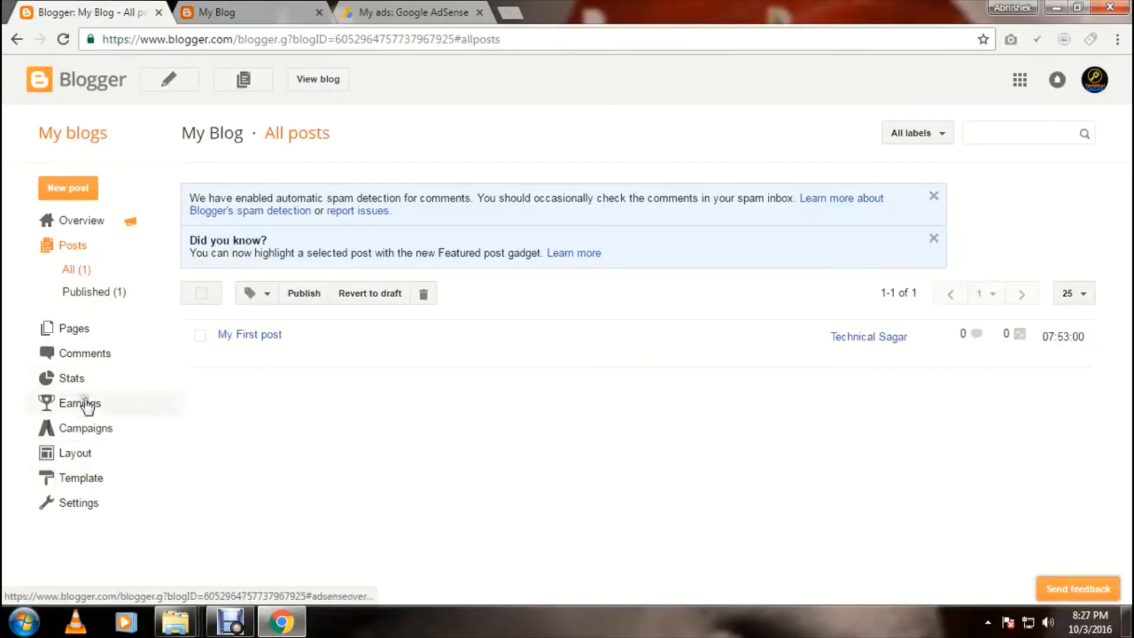
pyautogui.click(80, 502)
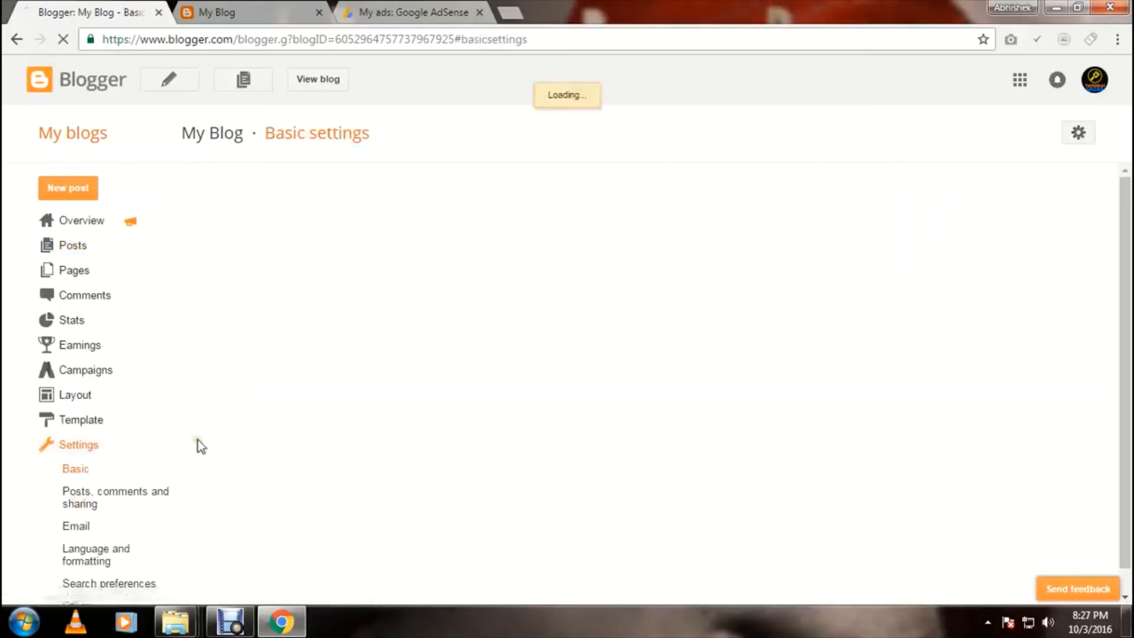
pyautogui.scroll(-2, 198, 444)
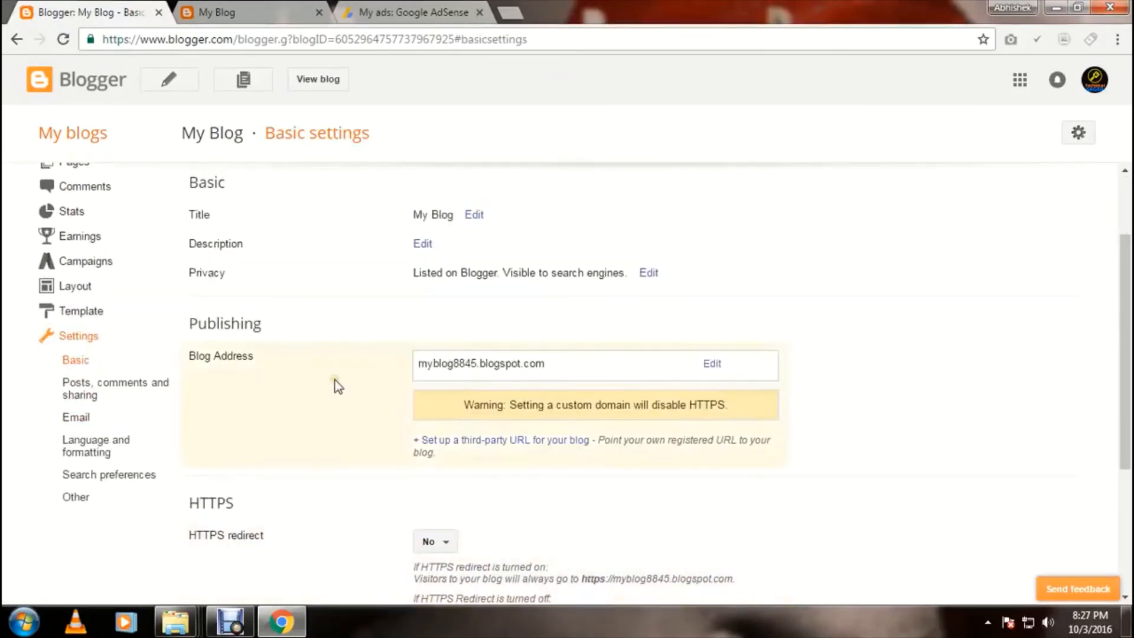
# Step: Look through the Basic settings and the Template page, then open the Layout of My Blog
pyautogui.scroll(-4, 337, 385)
pyautogui.scroll(6, 330, 370)
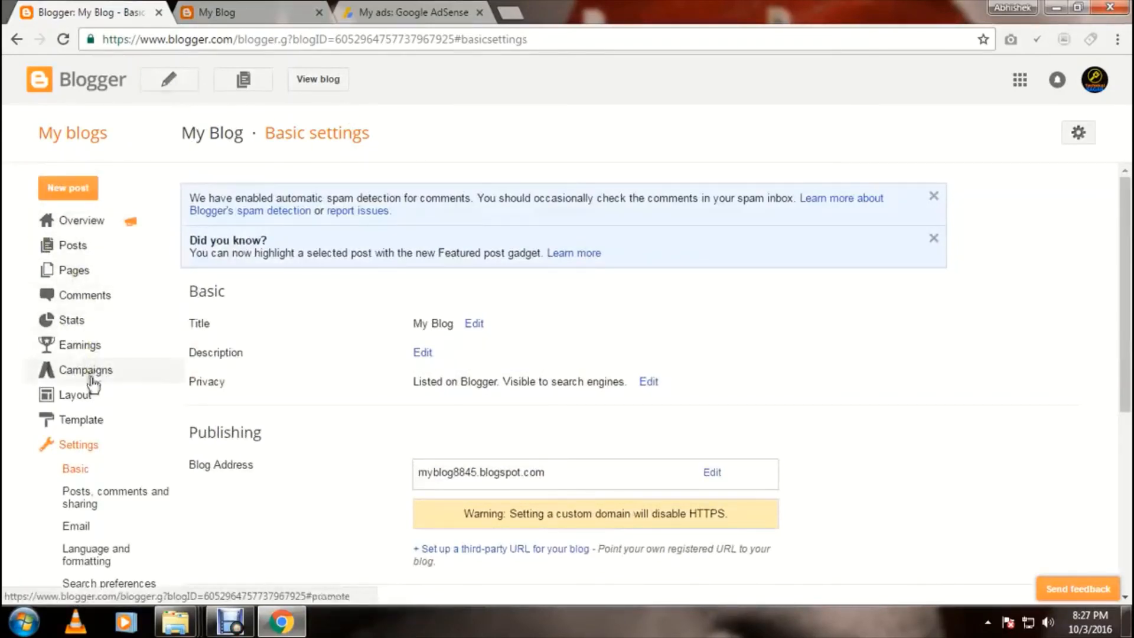
pyautogui.click(86, 419)
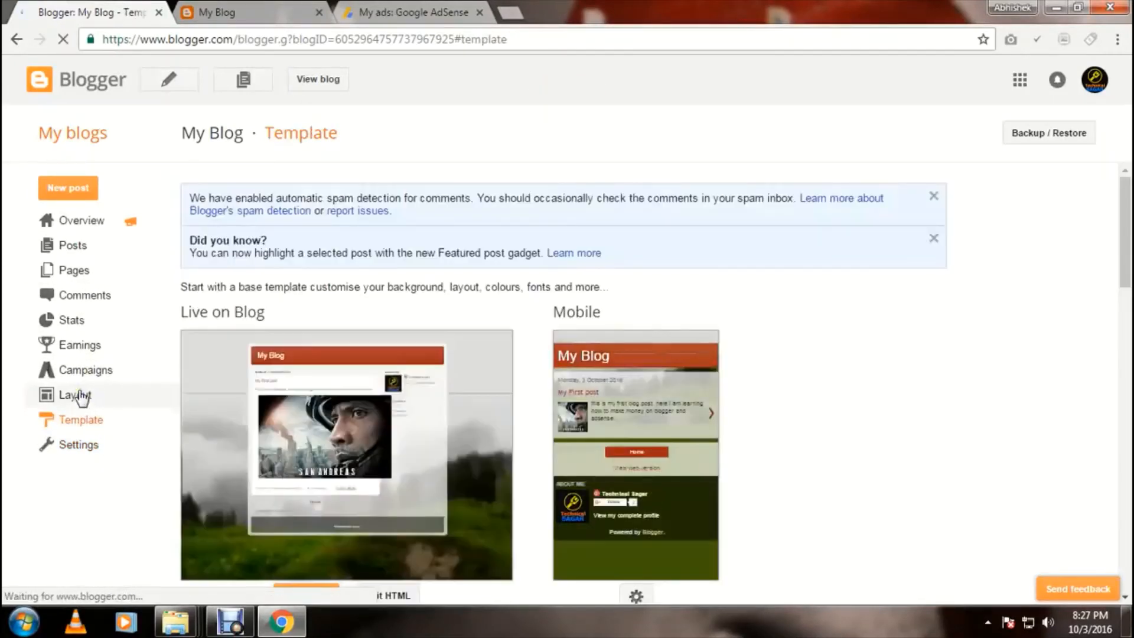
pyautogui.click(75, 394)
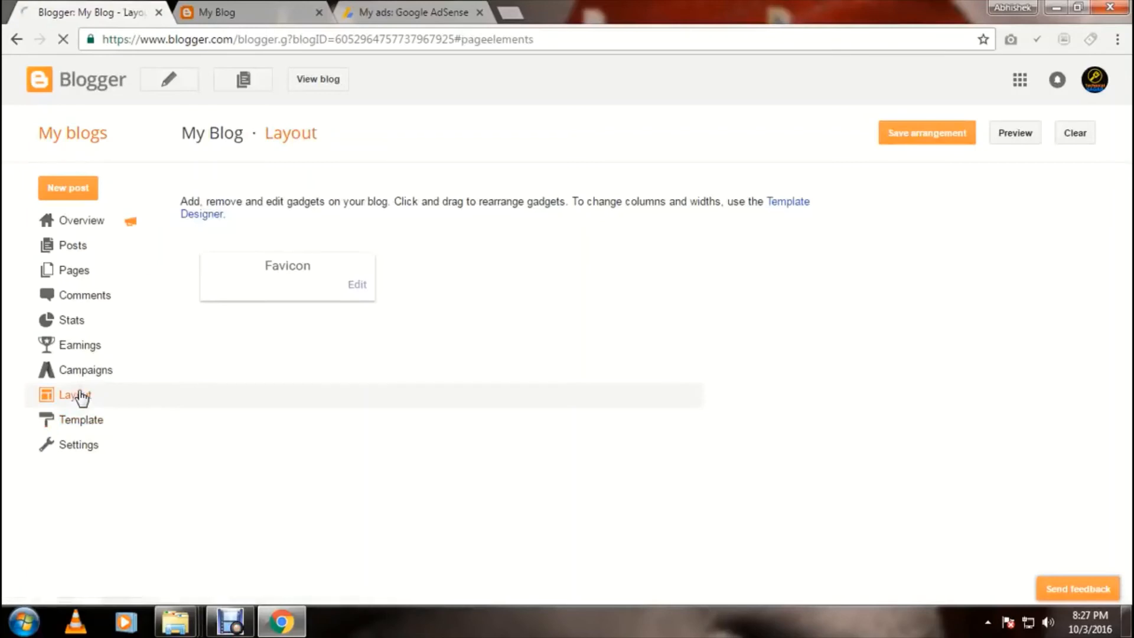
pyautogui.scroll(-3, 155, 375)
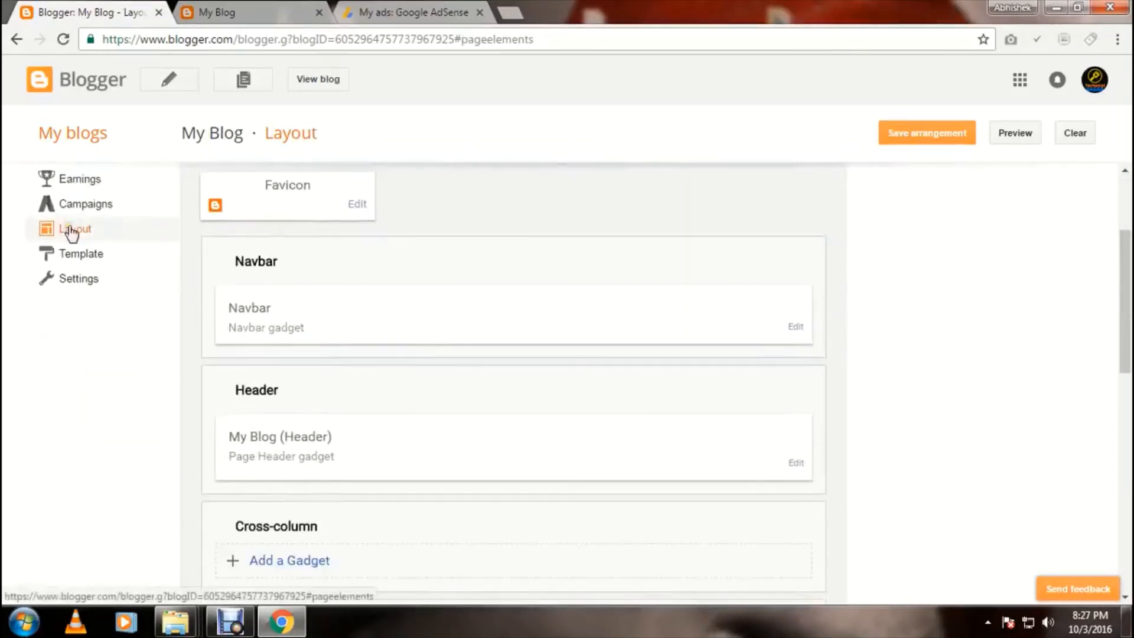
# Step: Compare the live blog's header, post and sidebar with the gadget sections in its layout, down to the footer
pyautogui.click(219, 12)
pyautogui.scroll(5, 357, 126)
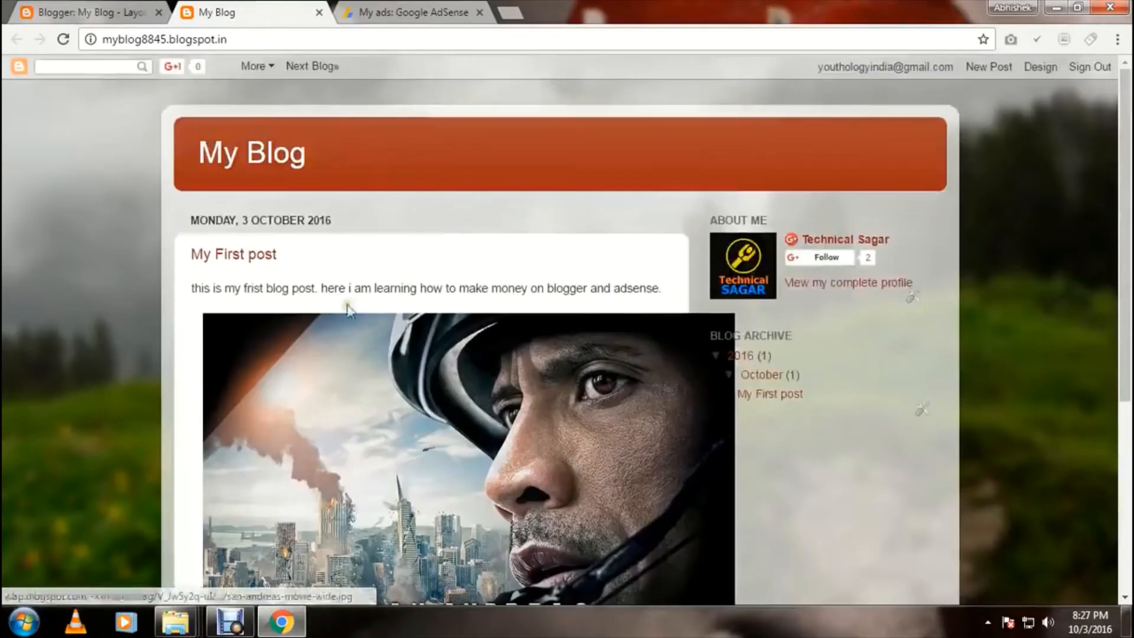
pyautogui.click(116, 7)
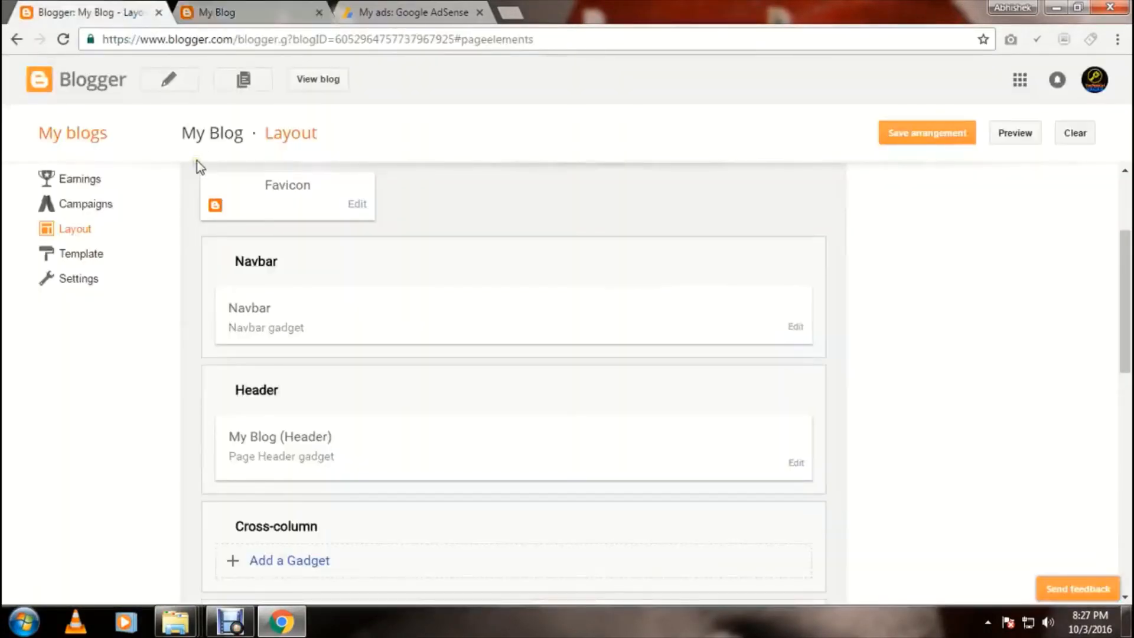
pyautogui.click(207, 9)
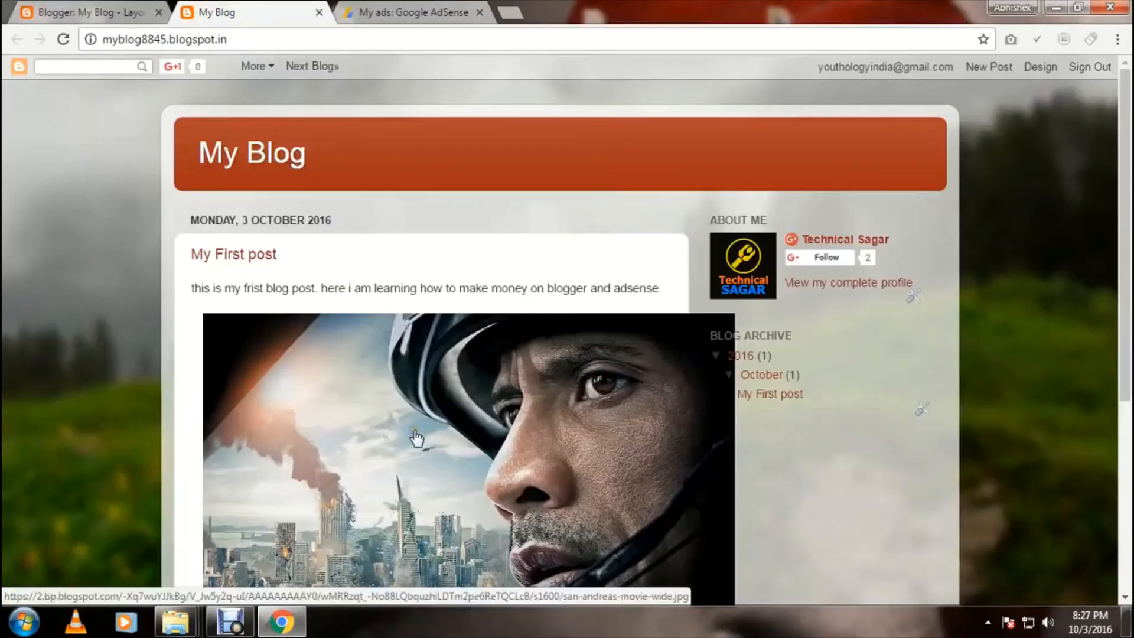
pyautogui.scroll(-3, 415, 437)
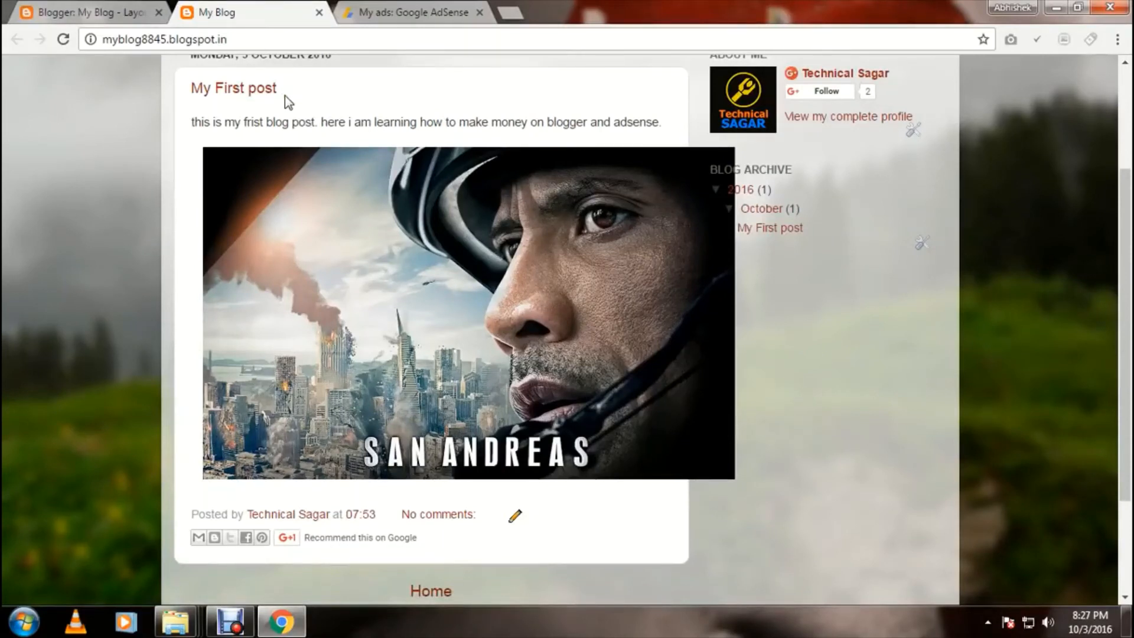
pyautogui.click(121, 14)
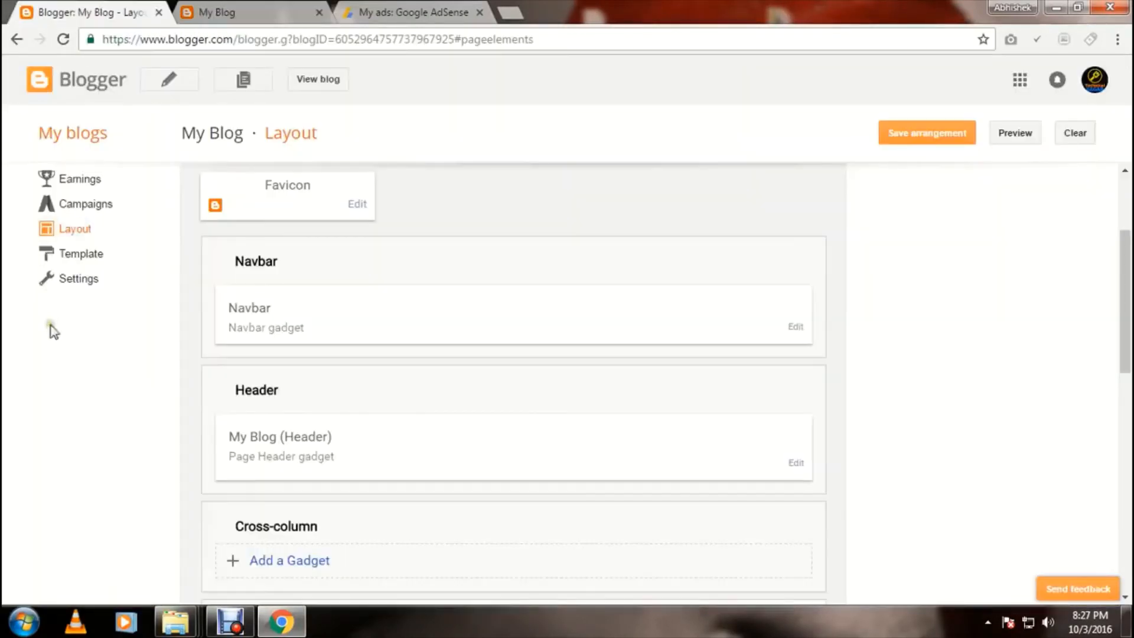
pyautogui.scroll(-3, 265, 248)
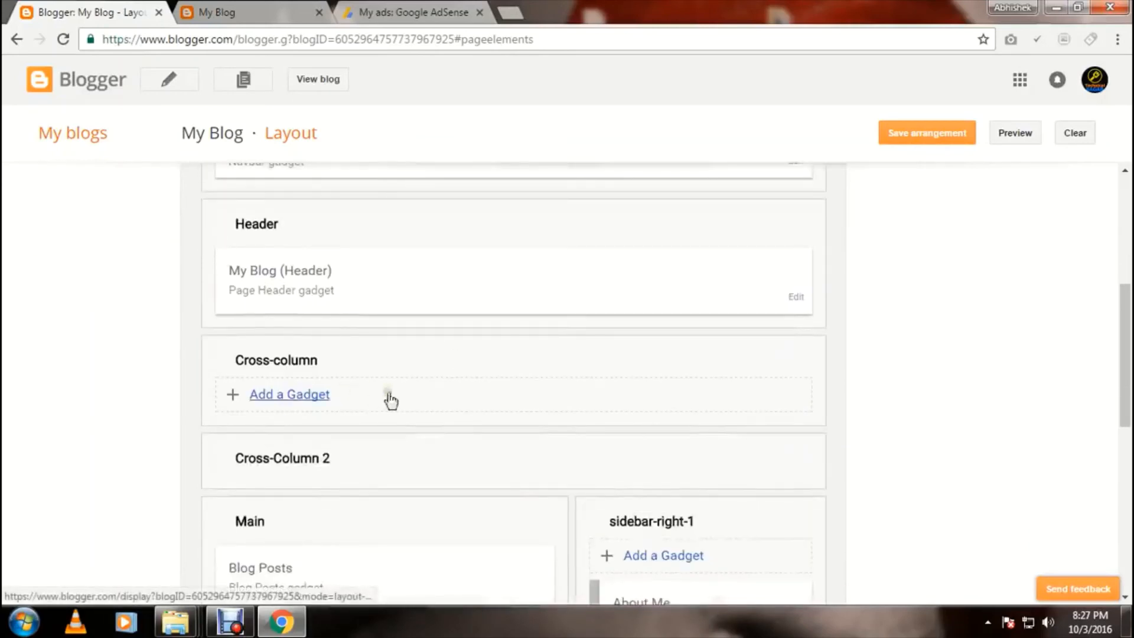
pyautogui.scroll(-4, 390, 400)
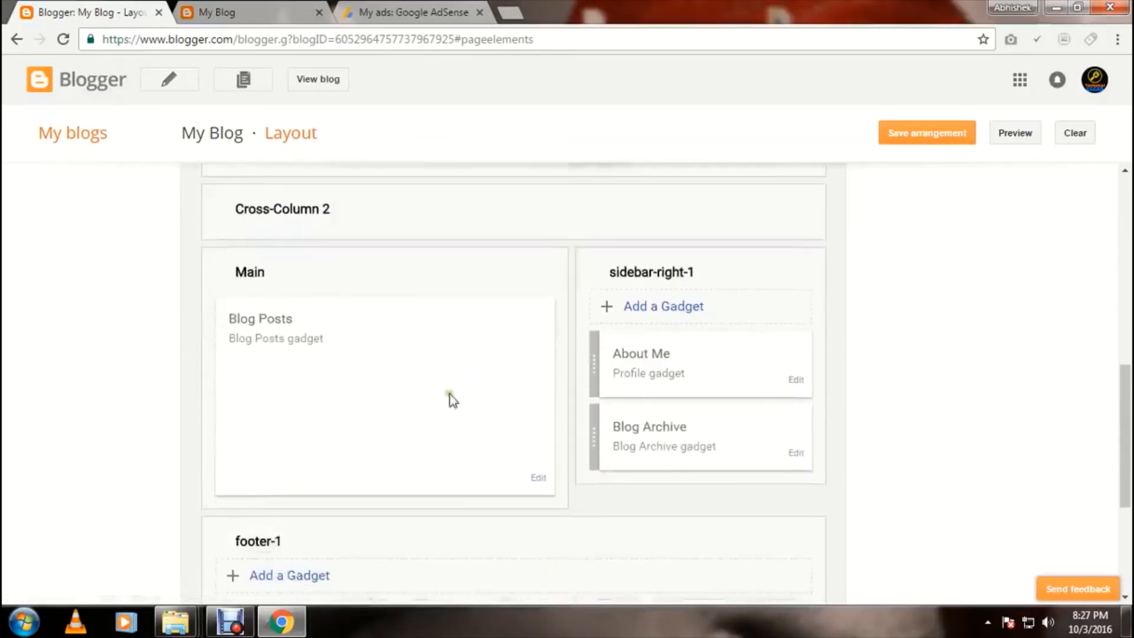
pyautogui.scroll(-4, 450, 400)
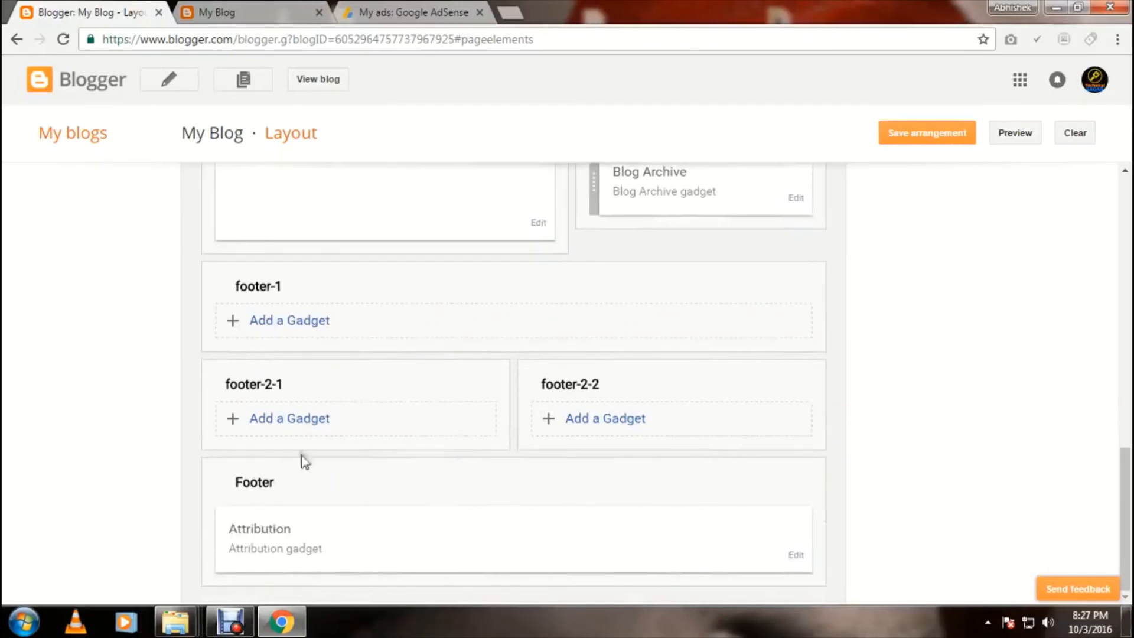
pyautogui.click(376, 7)
pyautogui.click(261, 12)
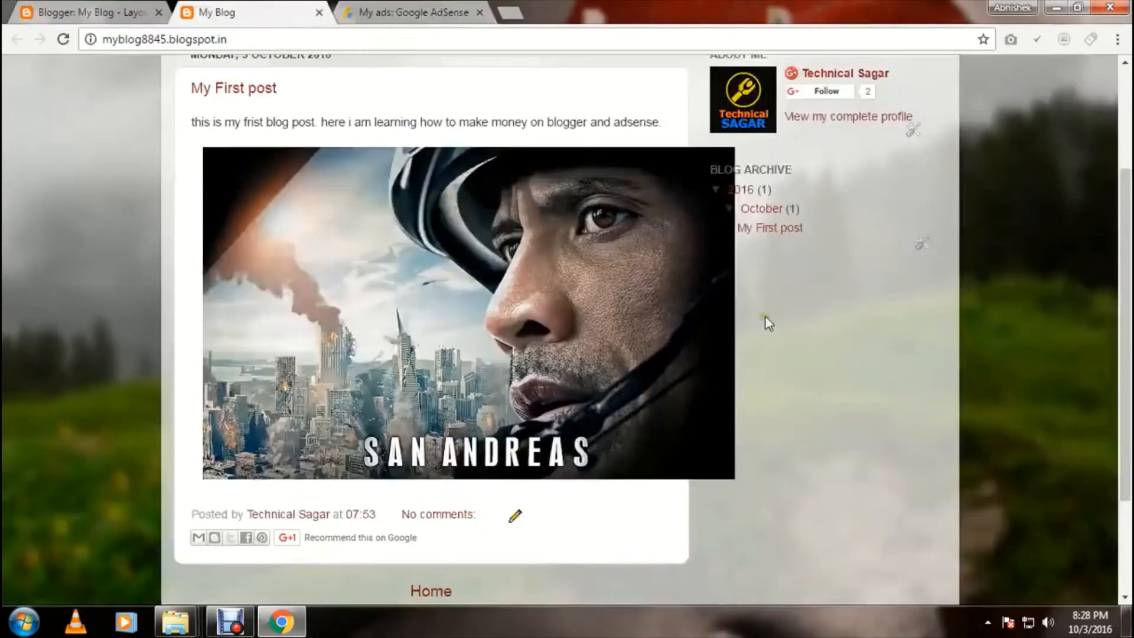
pyautogui.scroll(2, 765, 321)
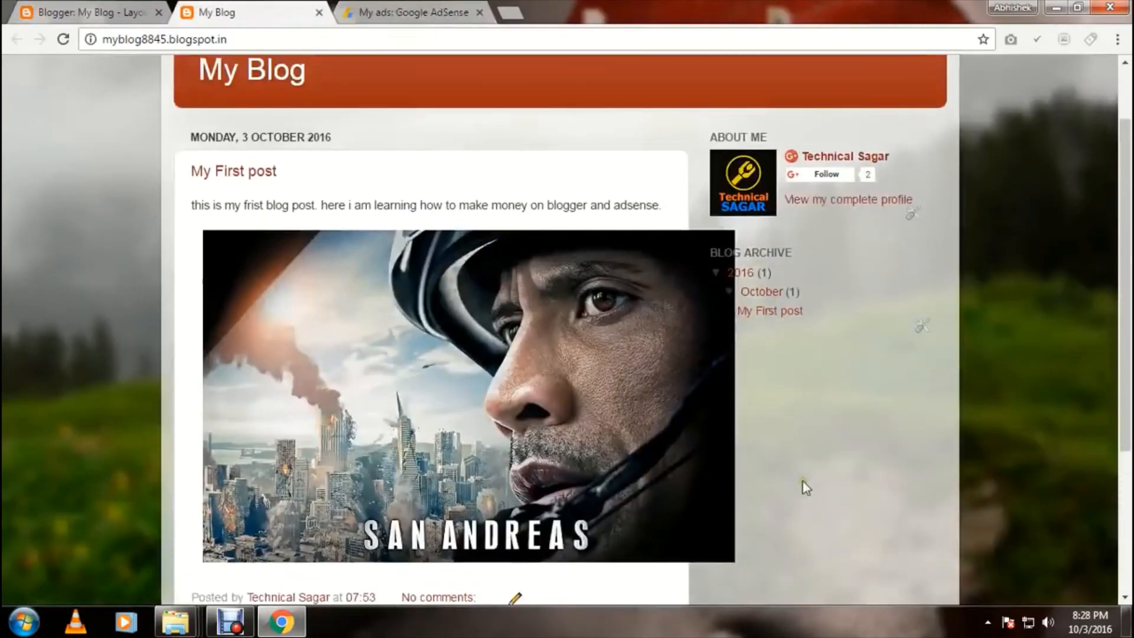
# Step: Review the layout sections from the navbar to the footer again and match the sidebar section to the live page
pyautogui.click(110, 8)
pyautogui.scroll(9, 409, 473)
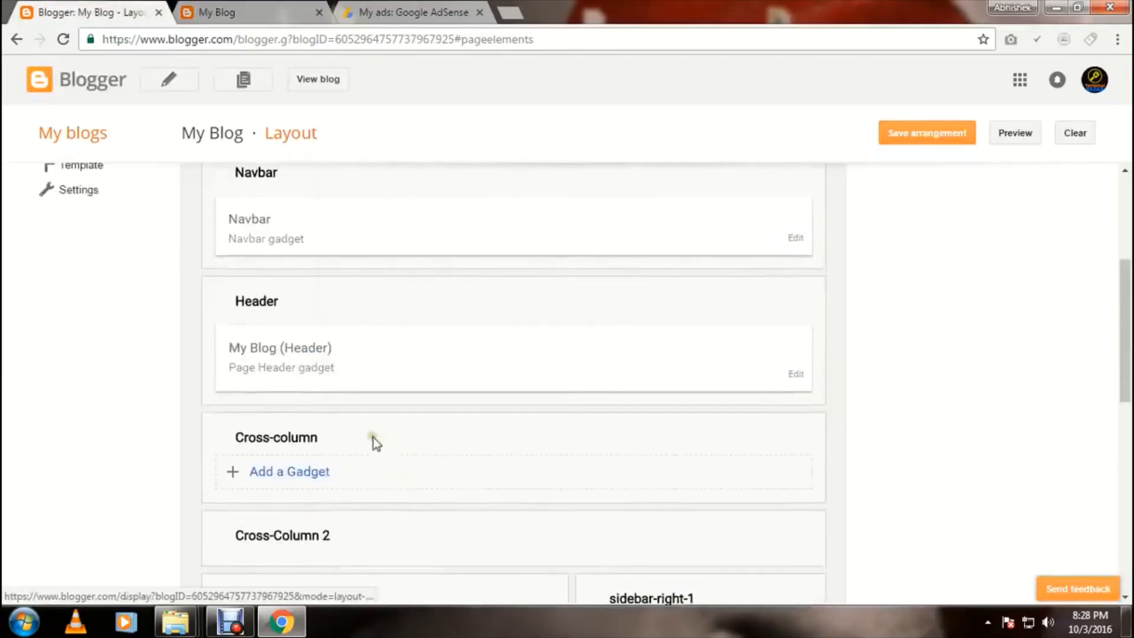
pyautogui.scroll(4, 371, 438)
pyautogui.scroll(-2, 370, 437)
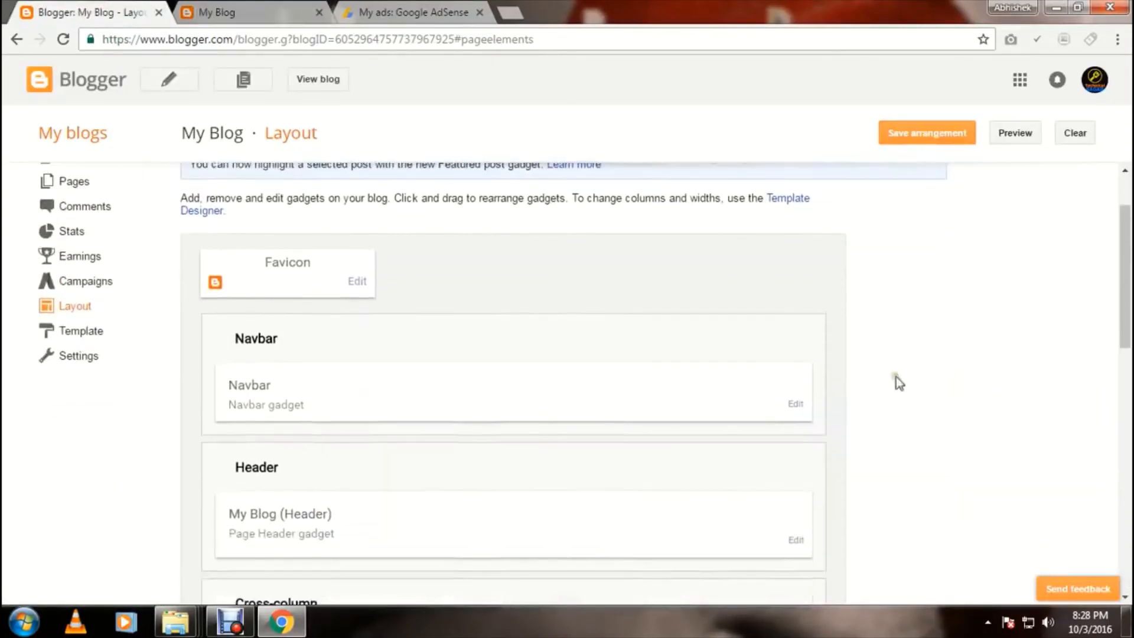
pyautogui.scroll(-3, 405, 399)
pyautogui.scroll(-10, 403, 406)
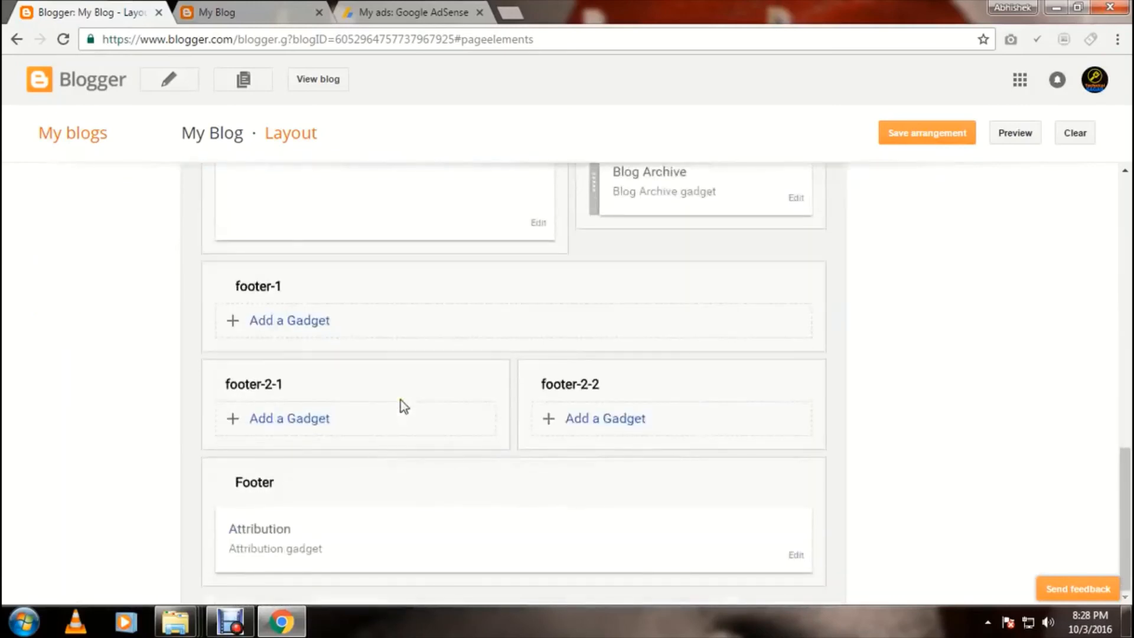
pyautogui.scroll(4, 420, 525)
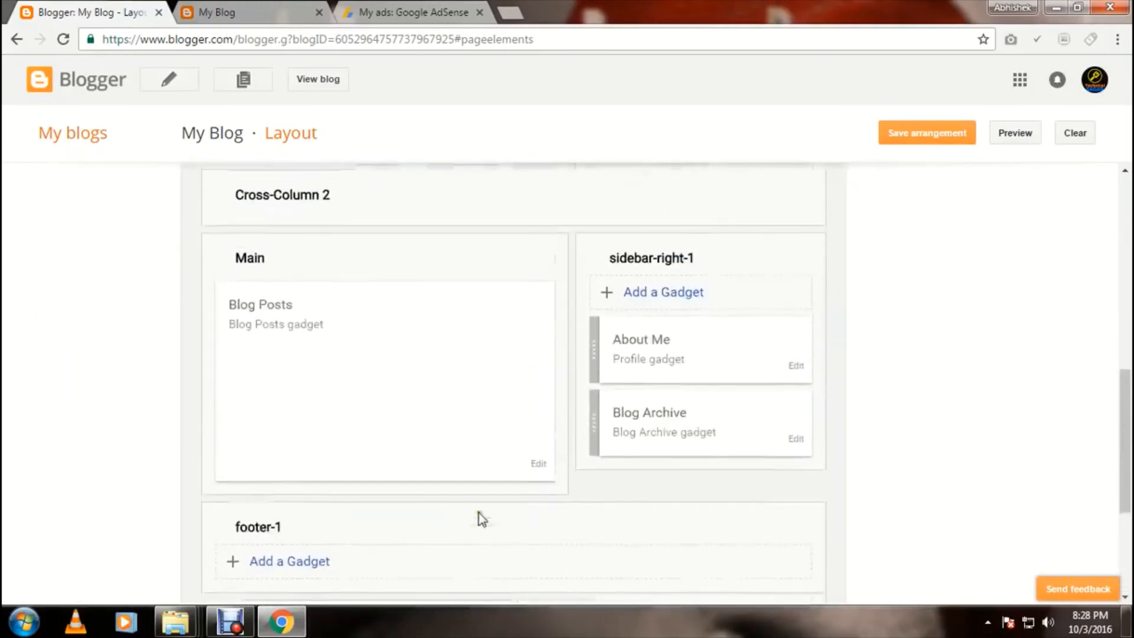
pyautogui.click(248, 11)
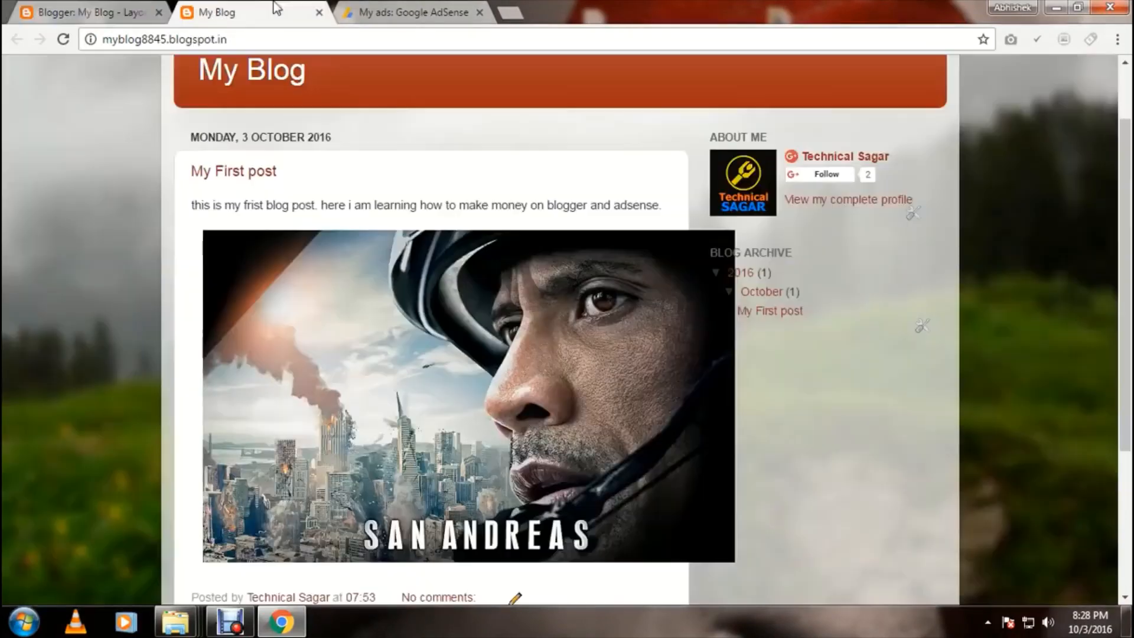
pyautogui.click(91, 7)
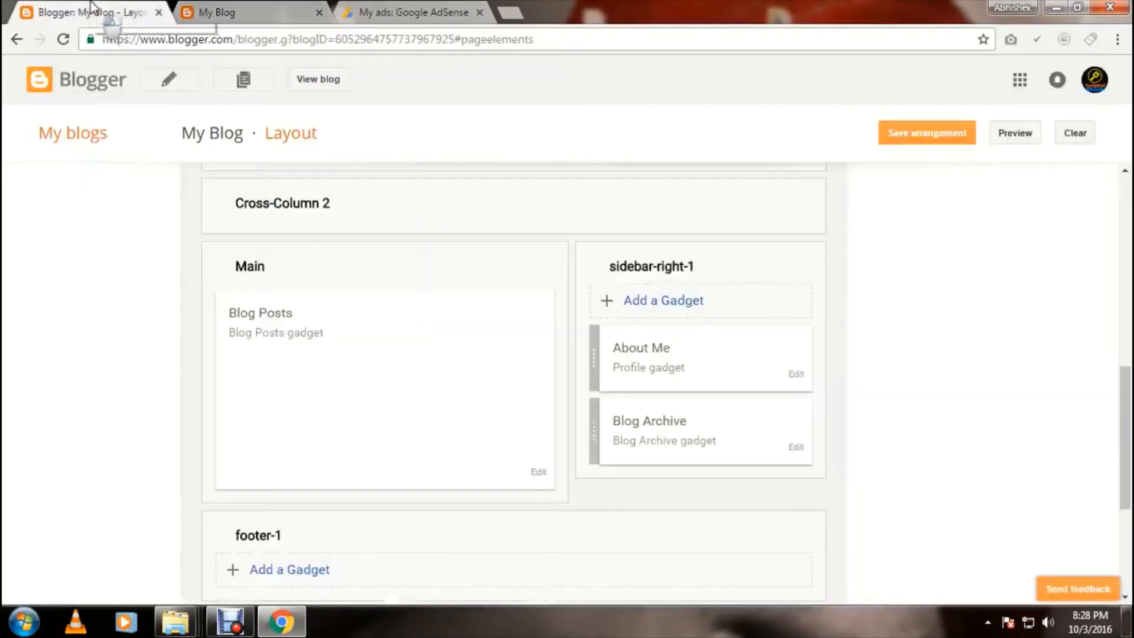
# Step: Add an HTML/JavaScript gadget to the sidebar-right-1 section of the blog layout
pyautogui.click(679, 298)
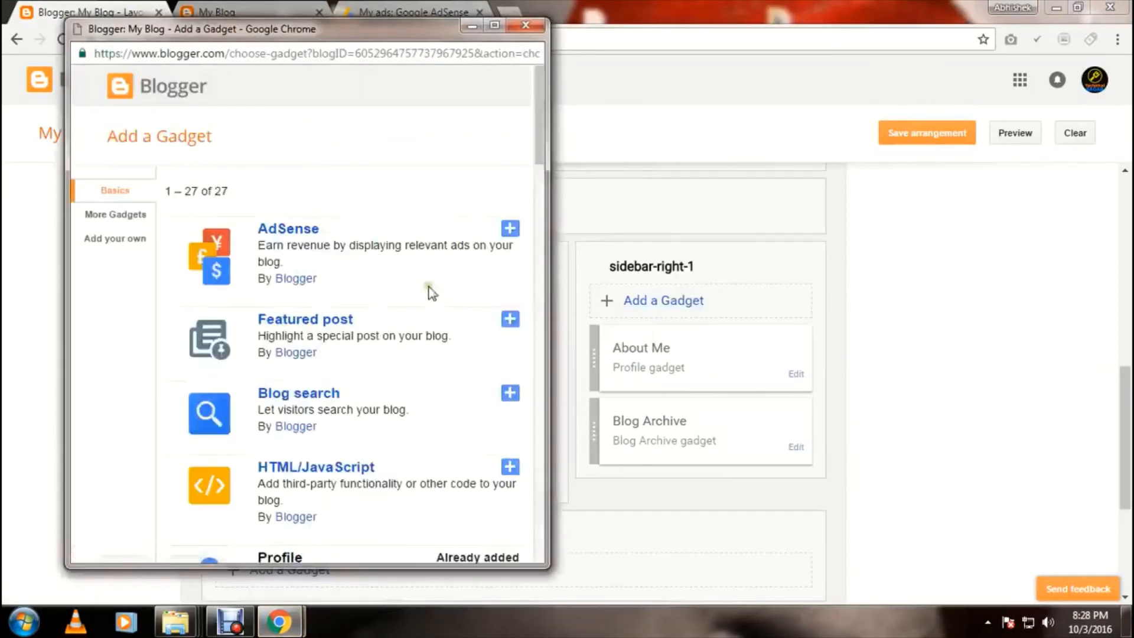
pyautogui.scroll(-2, 377, 300)
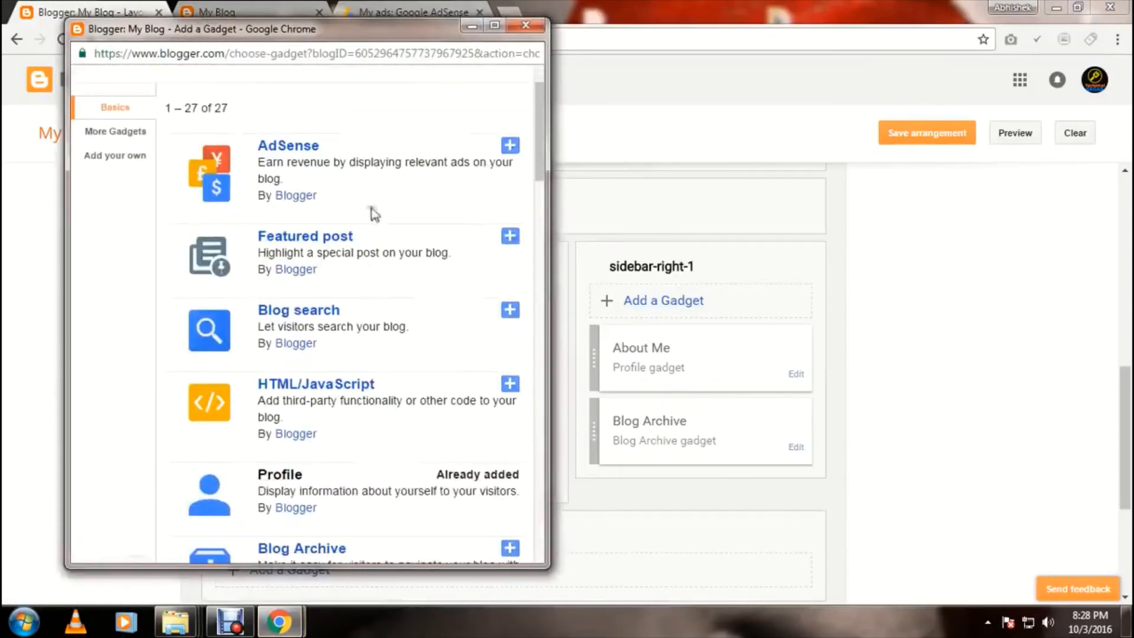
pyautogui.scroll(-4, 360, 239)
pyautogui.scroll(-2, 331, 375)
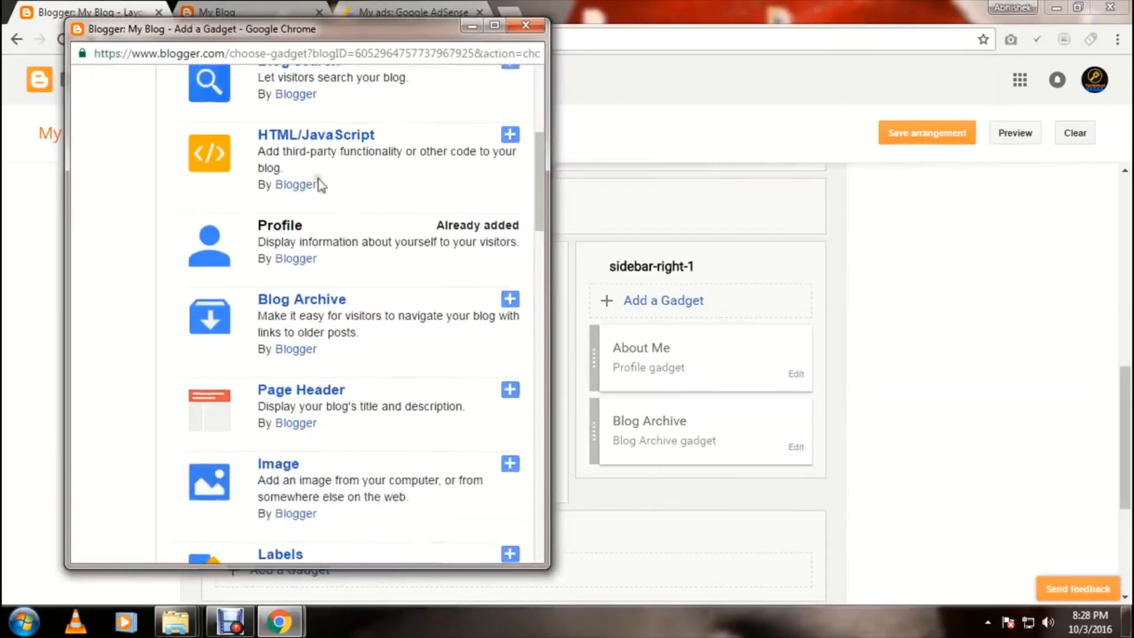
pyautogui.click(319, 137)
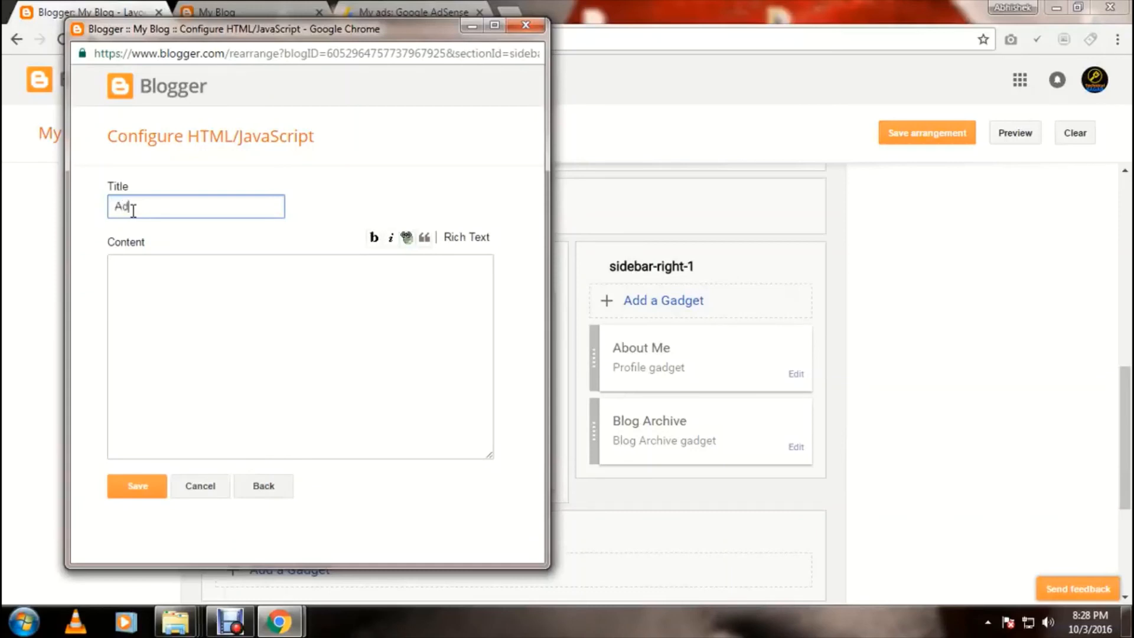
# Step: Title the gadget Ad, paste the copied ad code as its content, and save both the gadget and the layout arrangement
pyautogui.click(163, 326)
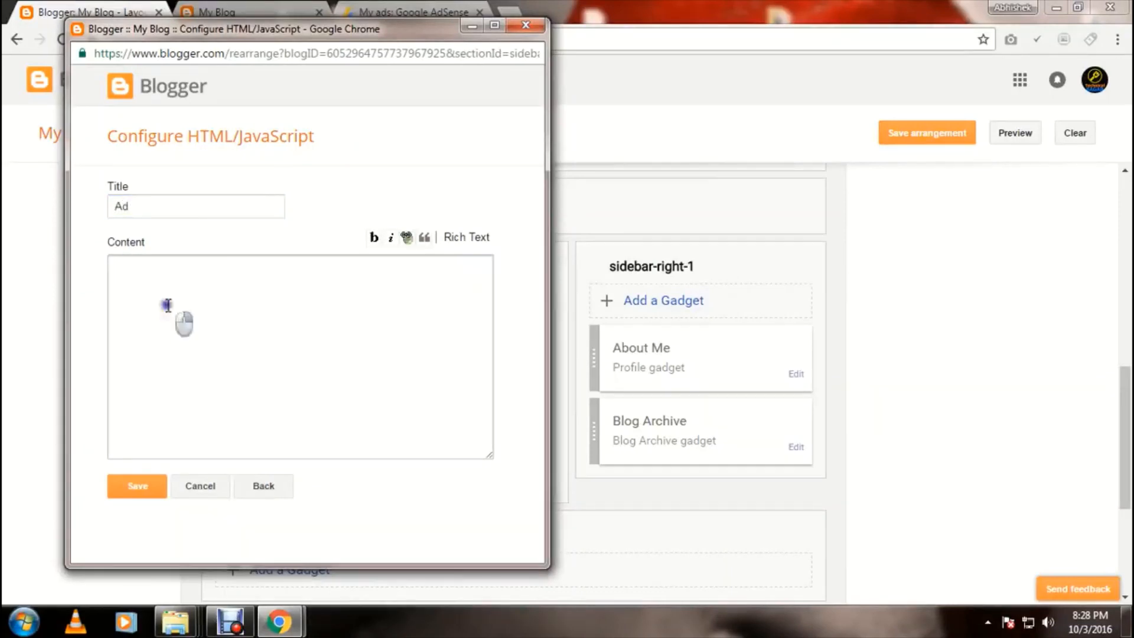
pyautogui.rightClick(167, 305)
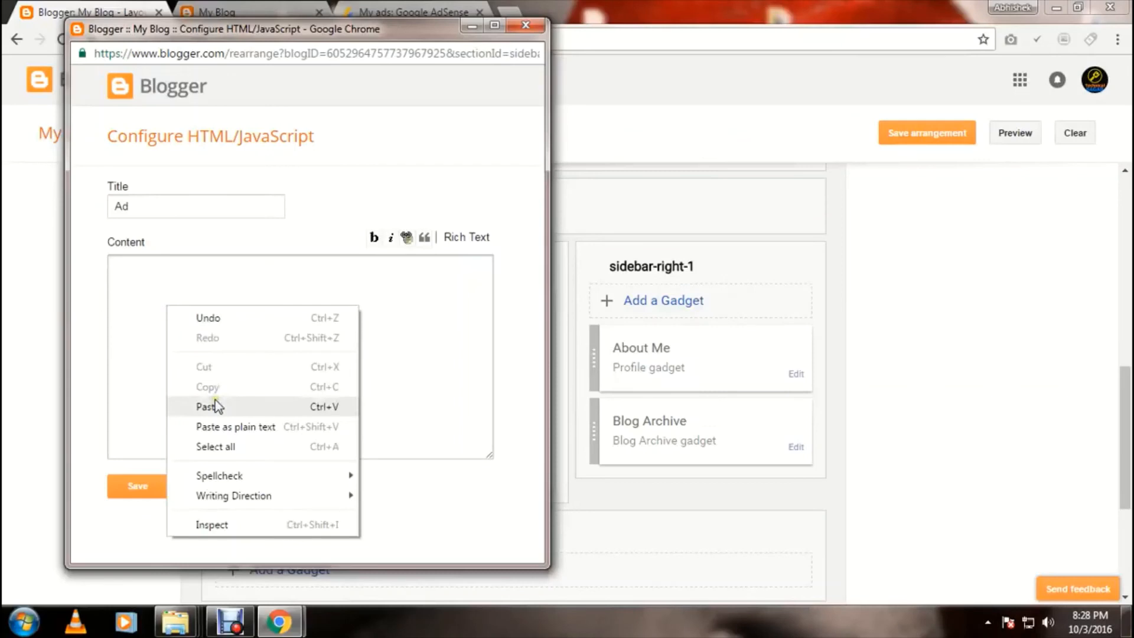
pyautogui.click(216, 406)
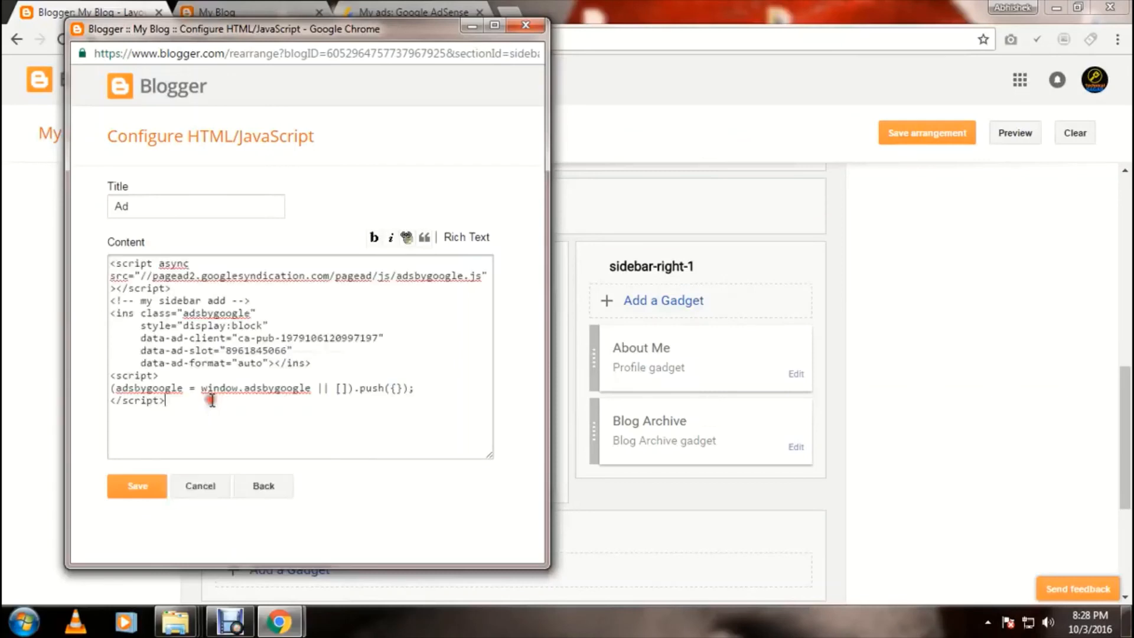
pyautogui.click(145, 487)
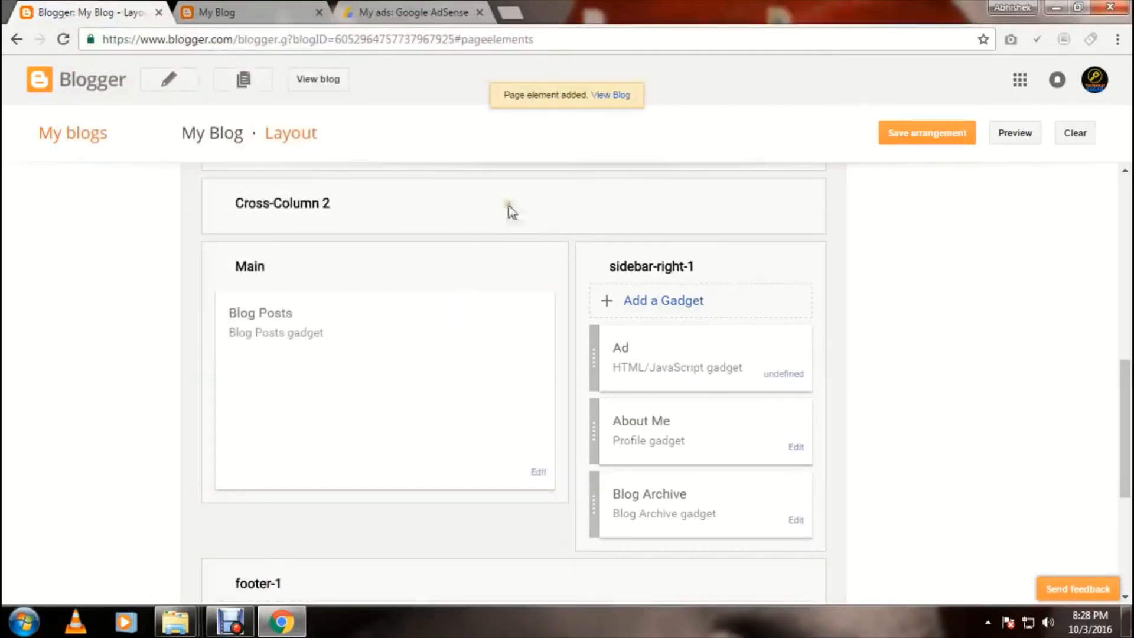
pyautogui.click(939, 140)
# Step: Reload the live blog and check its sidebar for the new ad
pyautogui.click(229, 15)
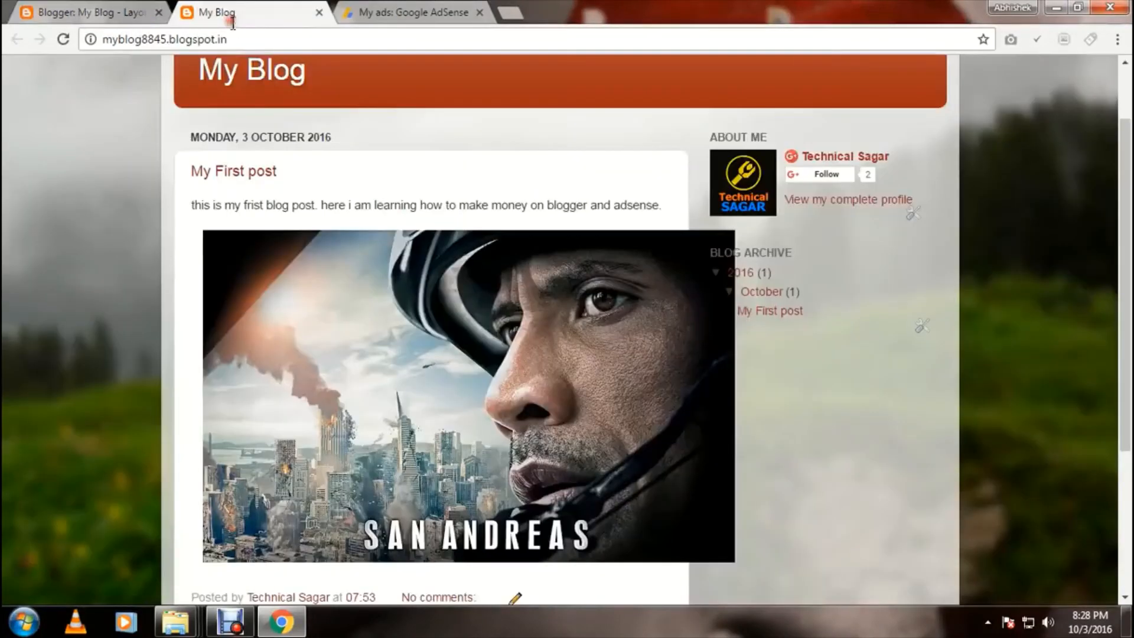
pyautogui.click(63, 39)
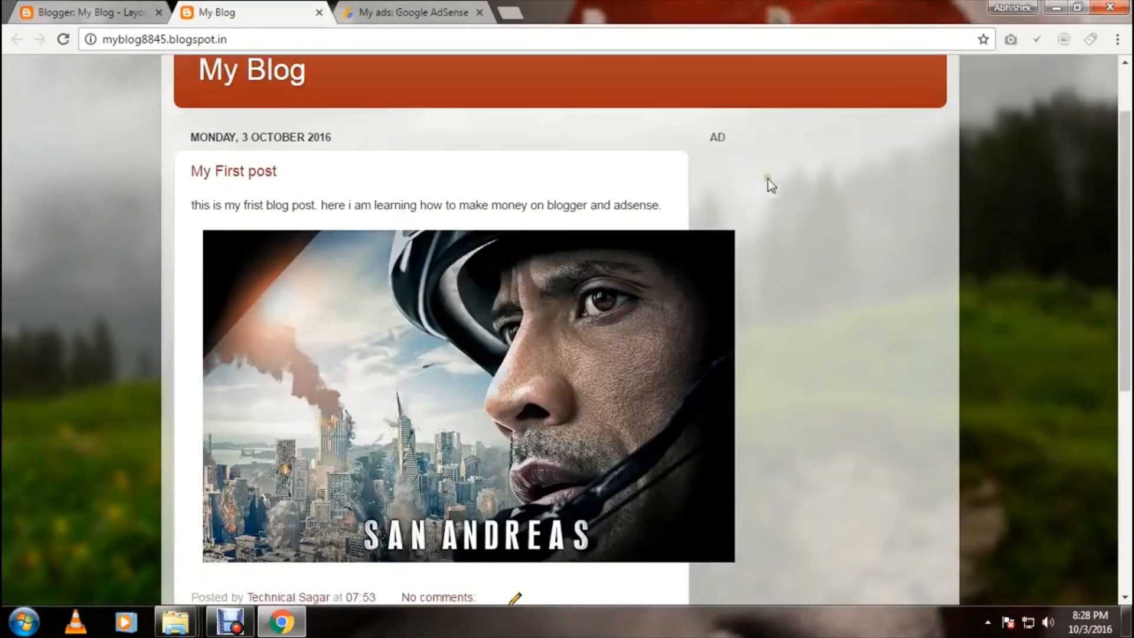
pyautogui.scroll(-6, 771, 185)
pyautogui.scroll(7, 771, 189)
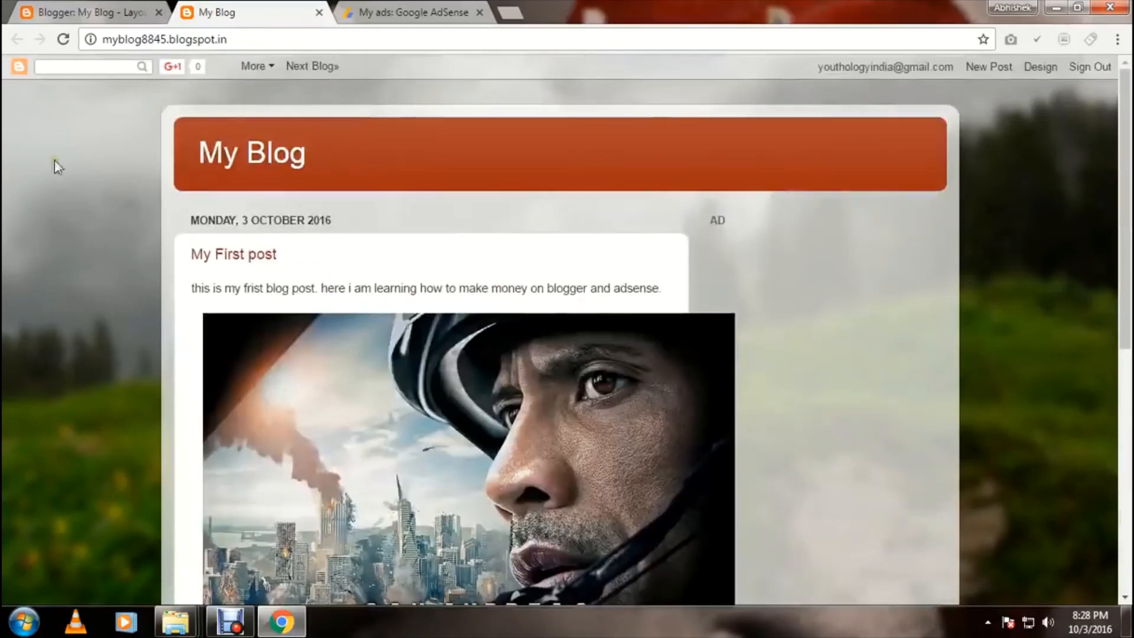
pyautogui.click(61, 39)
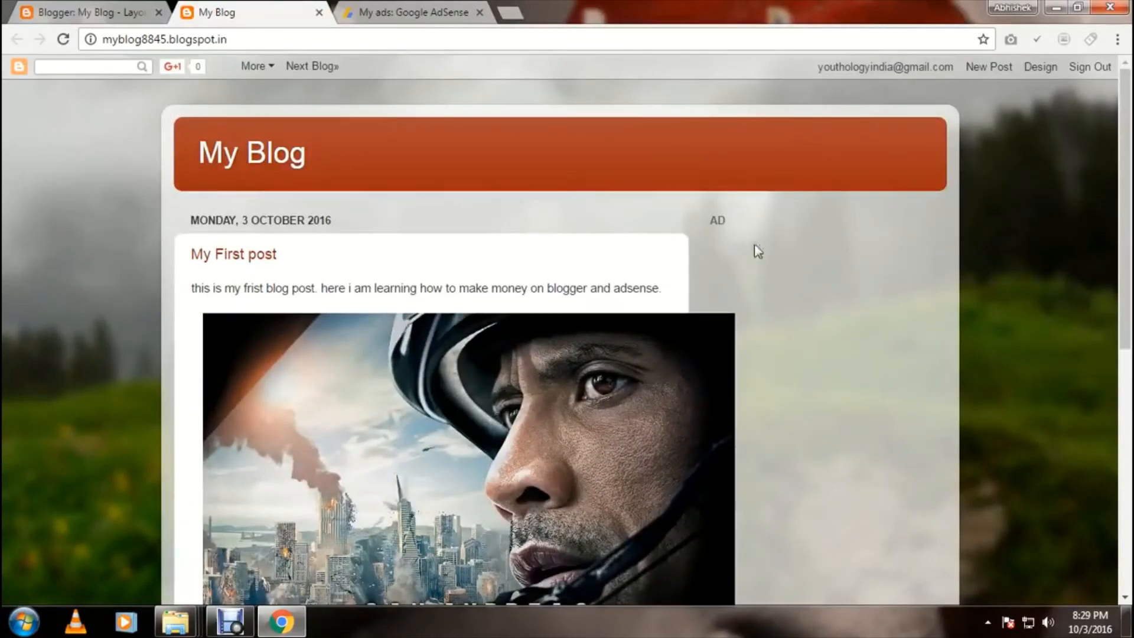
# Step: In AdSense, close the new ad unit's code window and copy the ad code of the existing 300x600 Sidebar ad unit
pyautogui.click(398, 15)
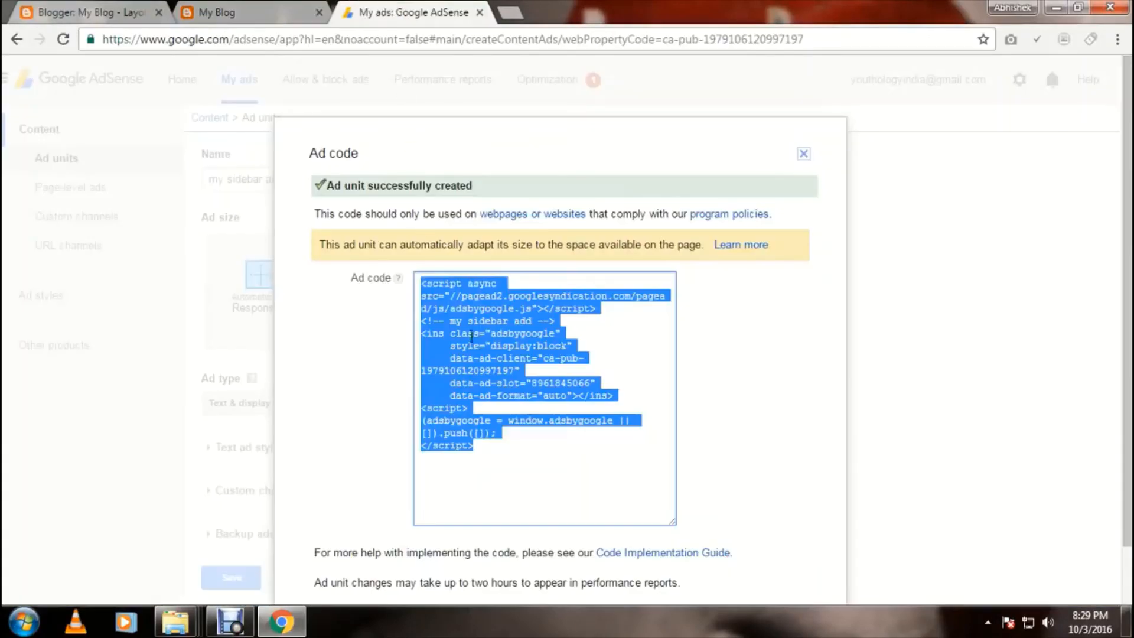
pyautogui.click(805, 153)
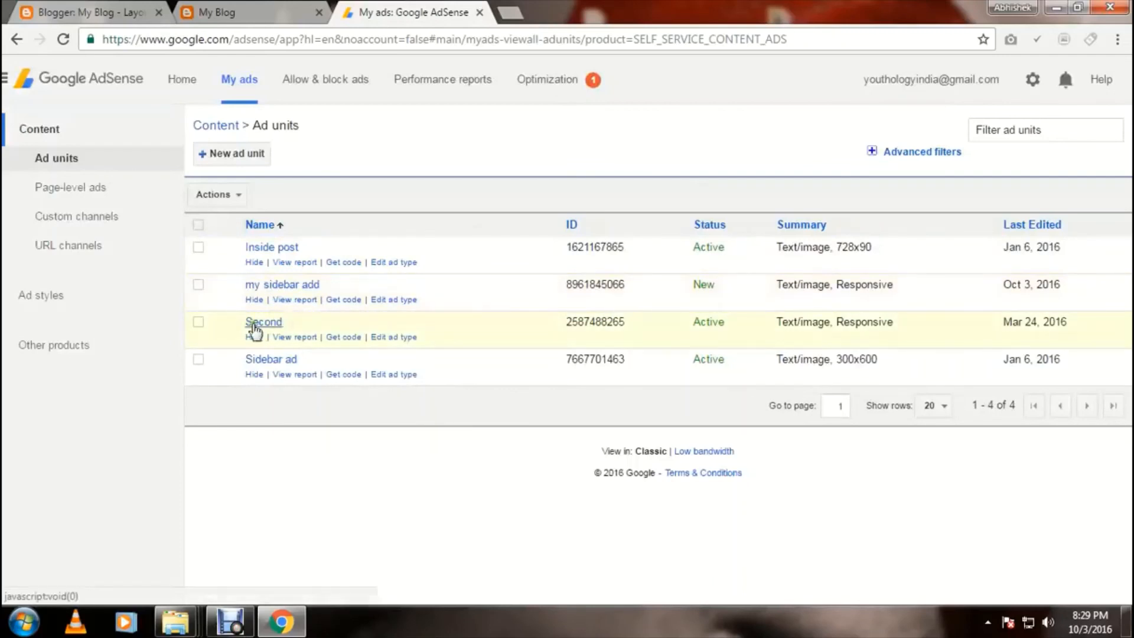
pyautogui.click(341, 378)
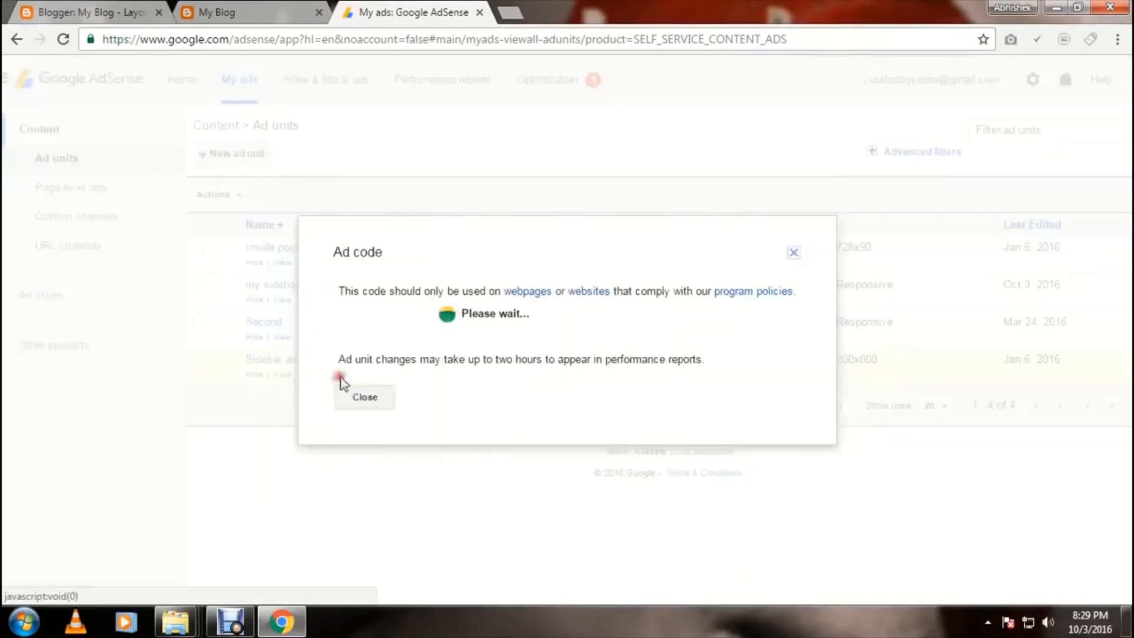
pyautogui.click(506, 349)
pyautogui.rightClick(511, 326)
pyautogui.click(544, 343)
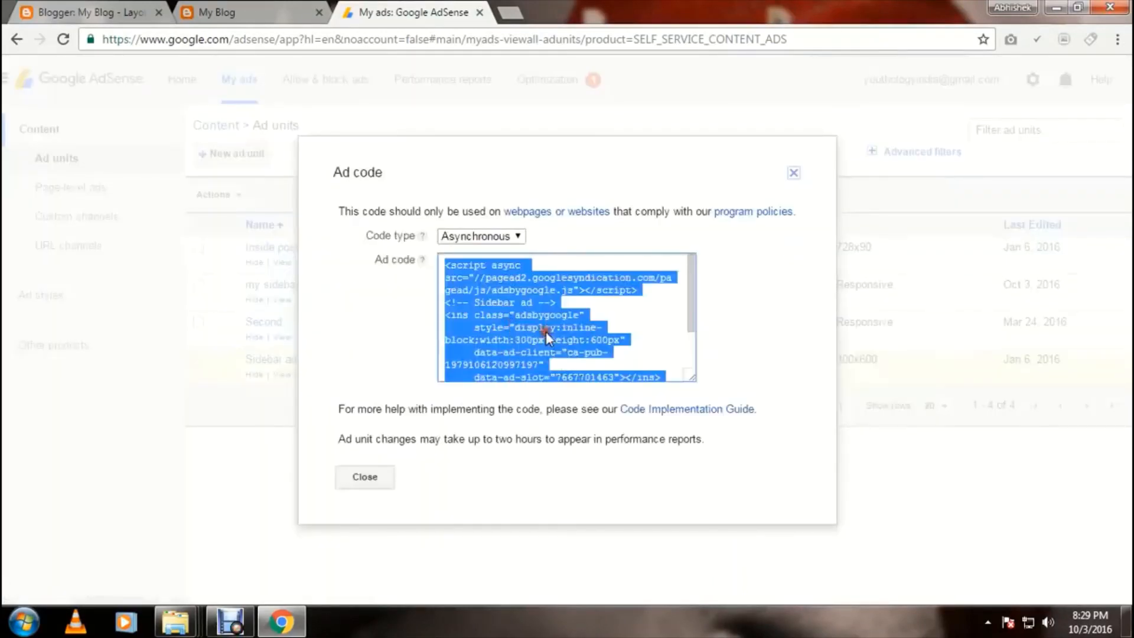
# Step: In the Blogger layout, replace the Ad gadget's content with the copied Sidebar ad code, then save the gadget and the arrangement
pyautogui.click(65, 11)
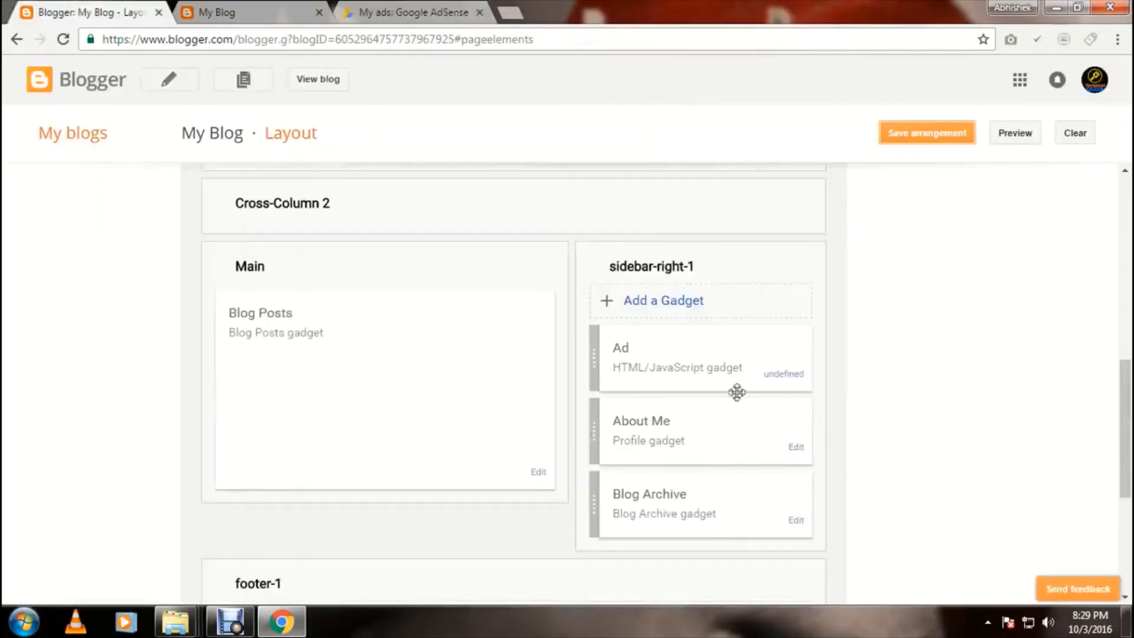
pyautogui.click(775, 378)
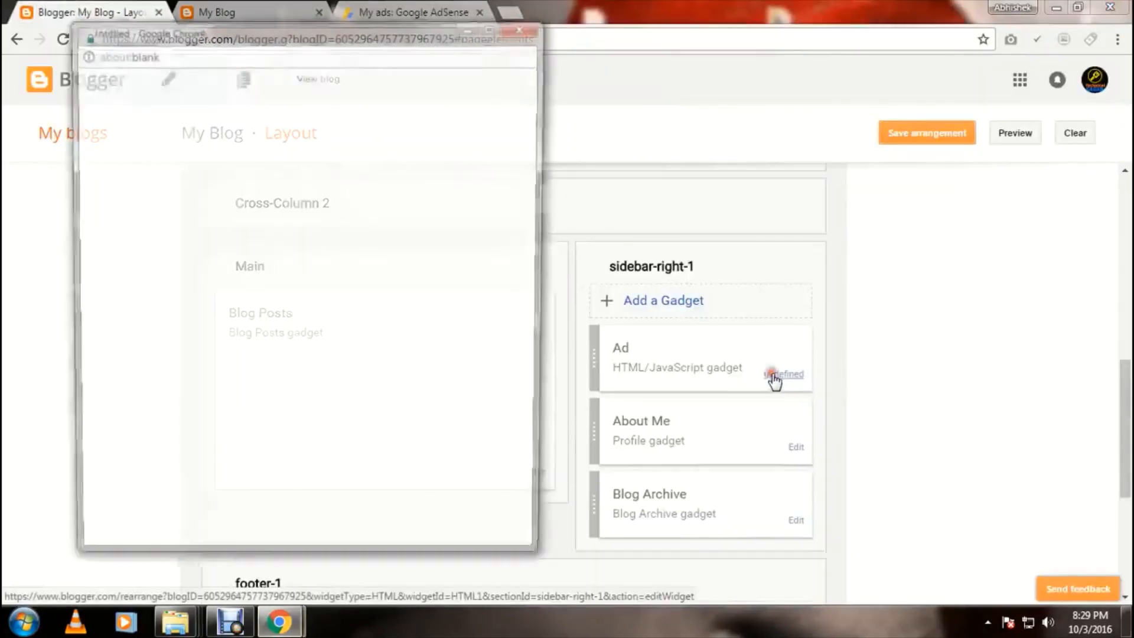
pyautogui.moveTo(375, 429); pyautogui.dragTo(106, 169)
pyautogui.press('BackSpace')
pyautogui.rightClick(254, 370)
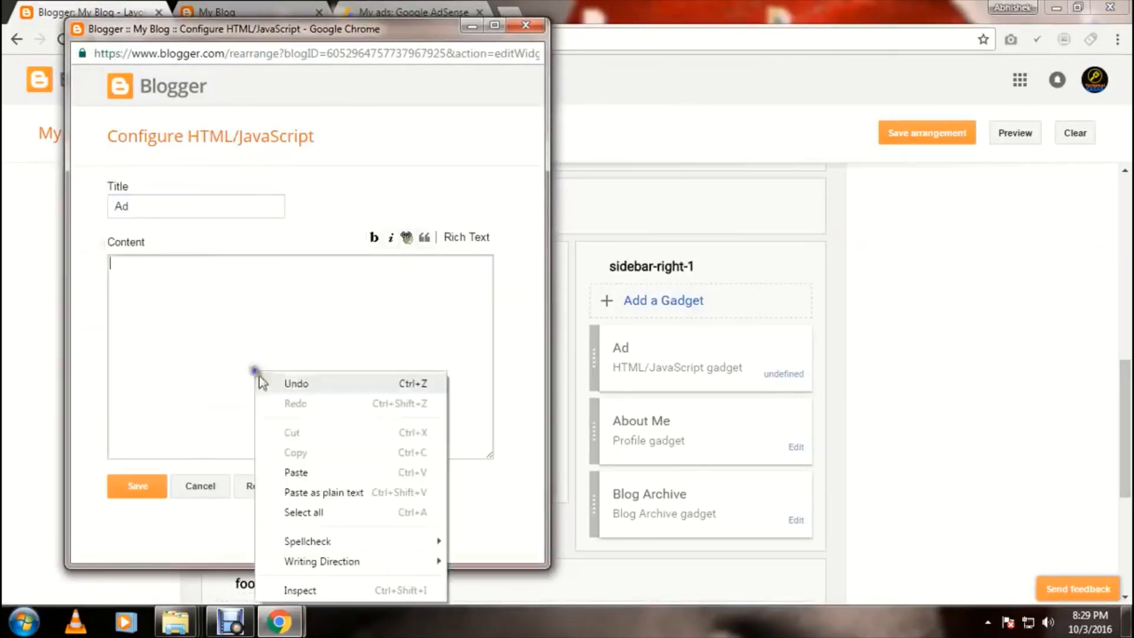
pyautogui.click(298, 467)
pyautogui.click(125, 487)
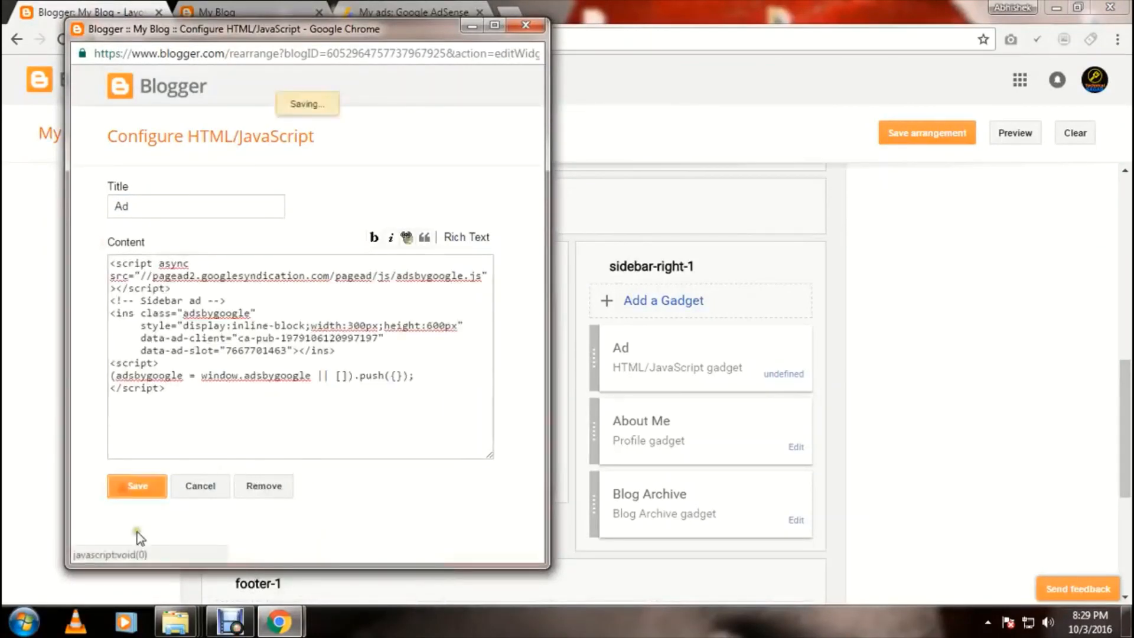
pyautogui.click(918, 135)
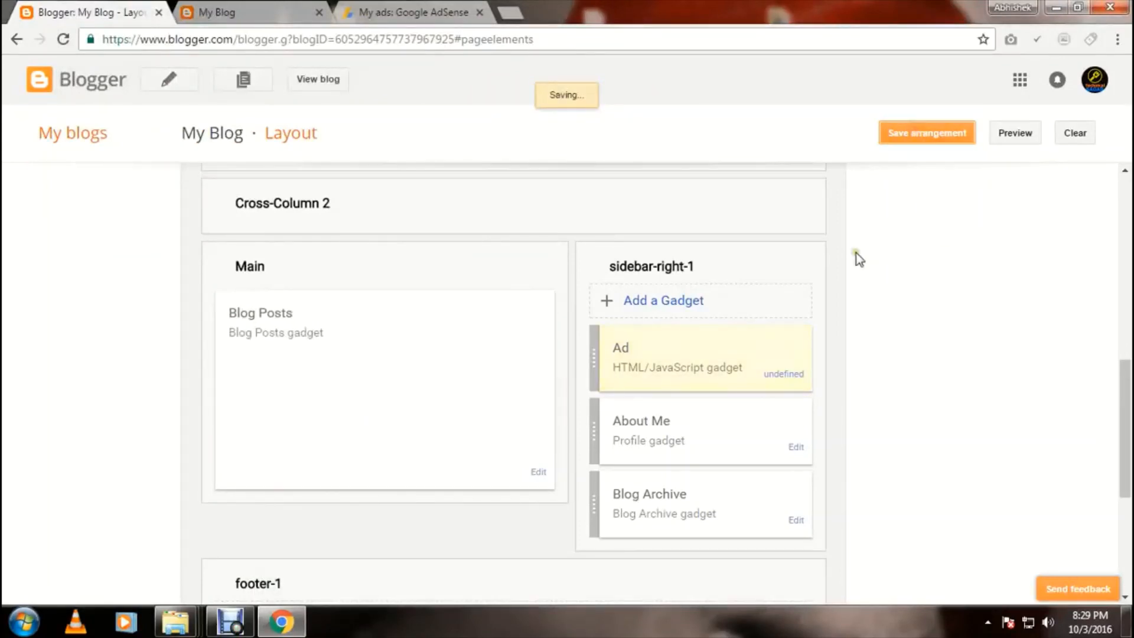
# Step: Reload the live blog and examine the sidebar's Ad section alongside the first post
pyautogui.click(249, 7)
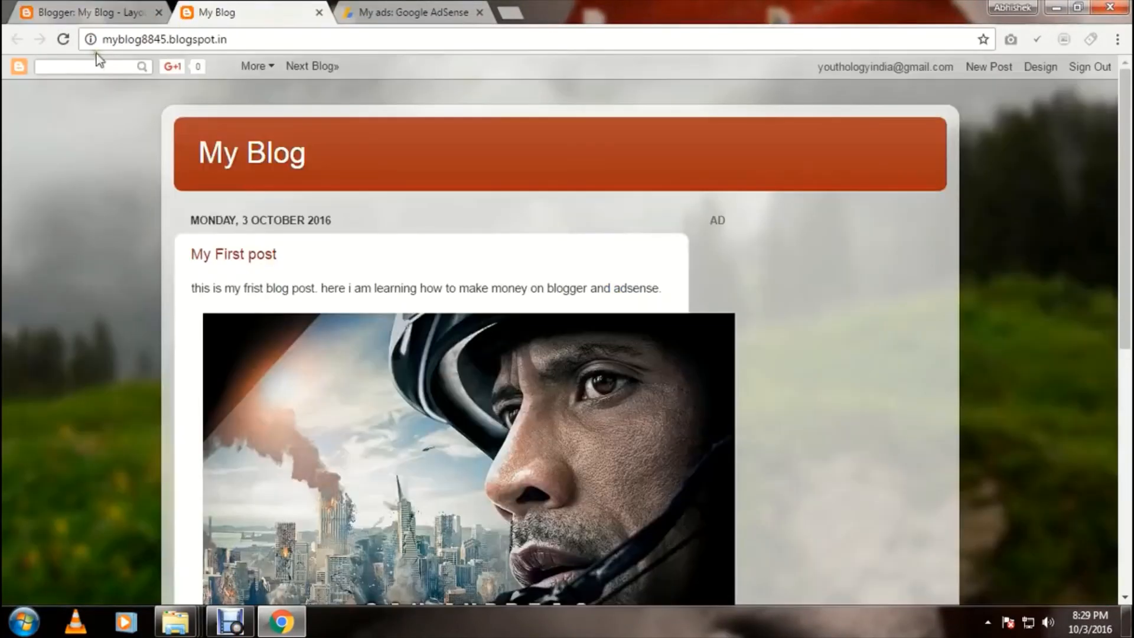
pyautogui.click(63, 39)
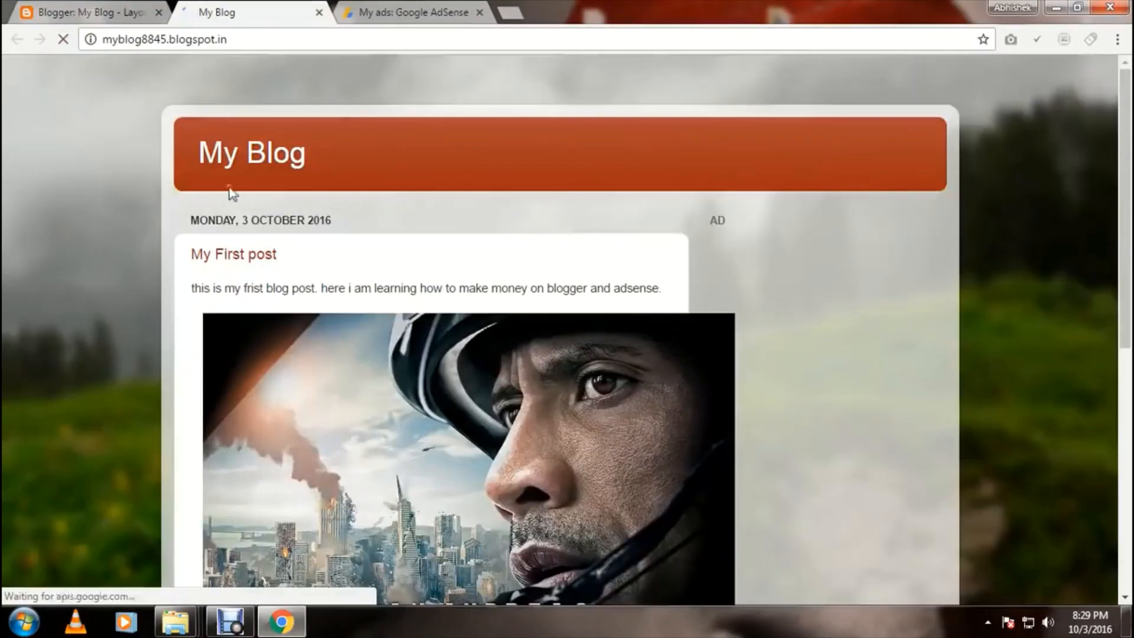
pyautogui.scroll(-8, 341, 183)
pyautogui.scroll(8, 491, 465)
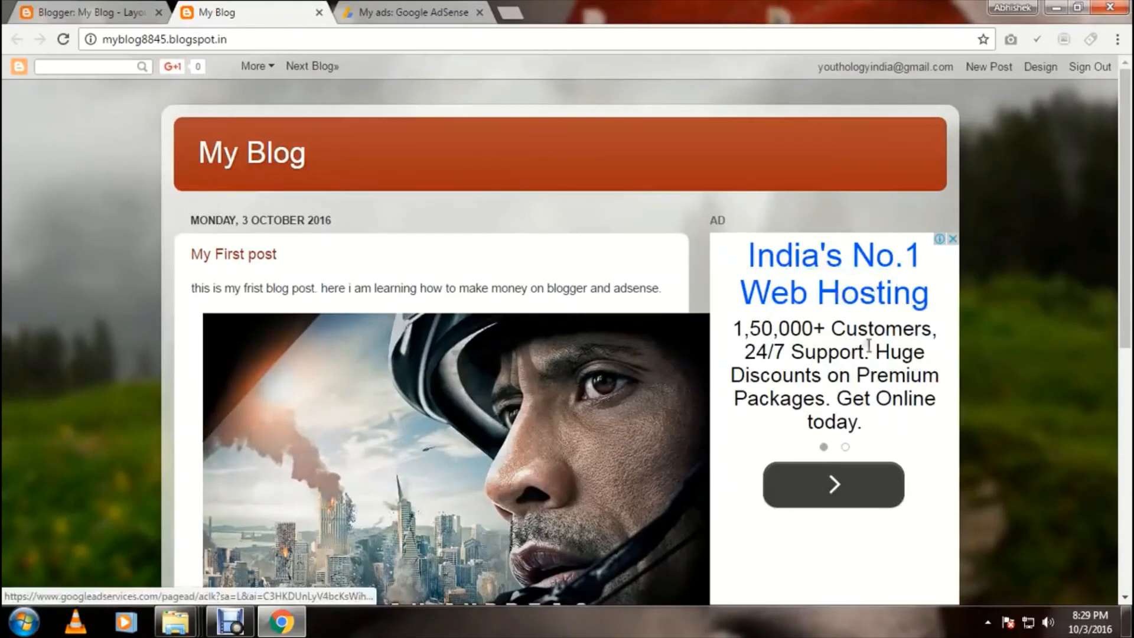
pyautogui.scroll(-3, 856, 378)
pyautogui.scroll(2, 753, 408)
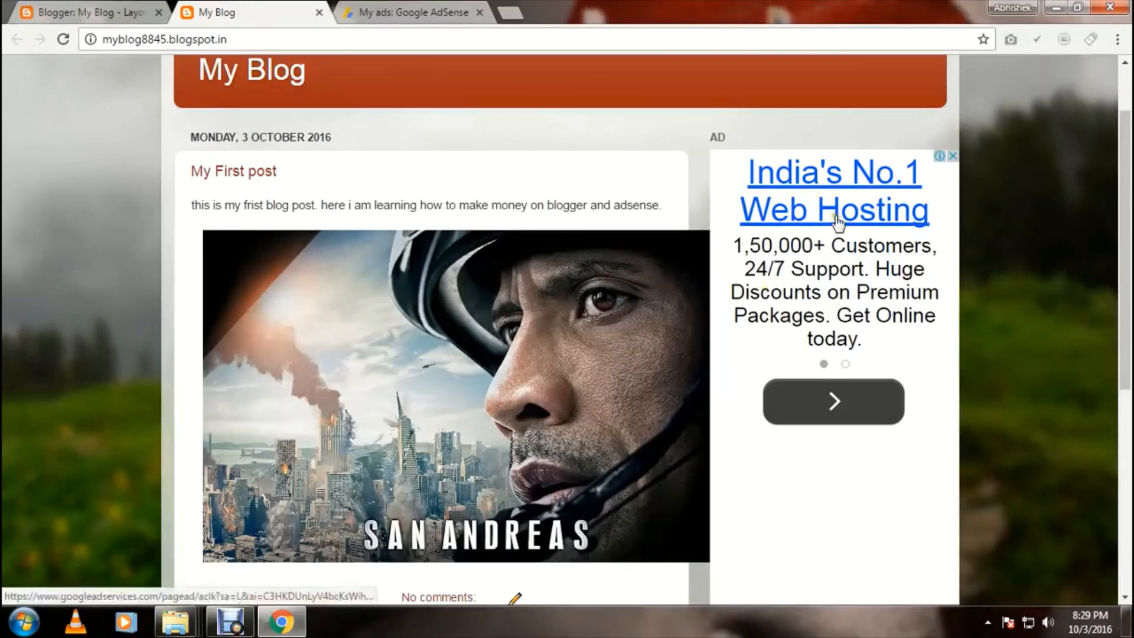
# Step: Close the Sidebar ad unit's code window in AdSense and return to the live blog
pyautogui.click(408, 13)
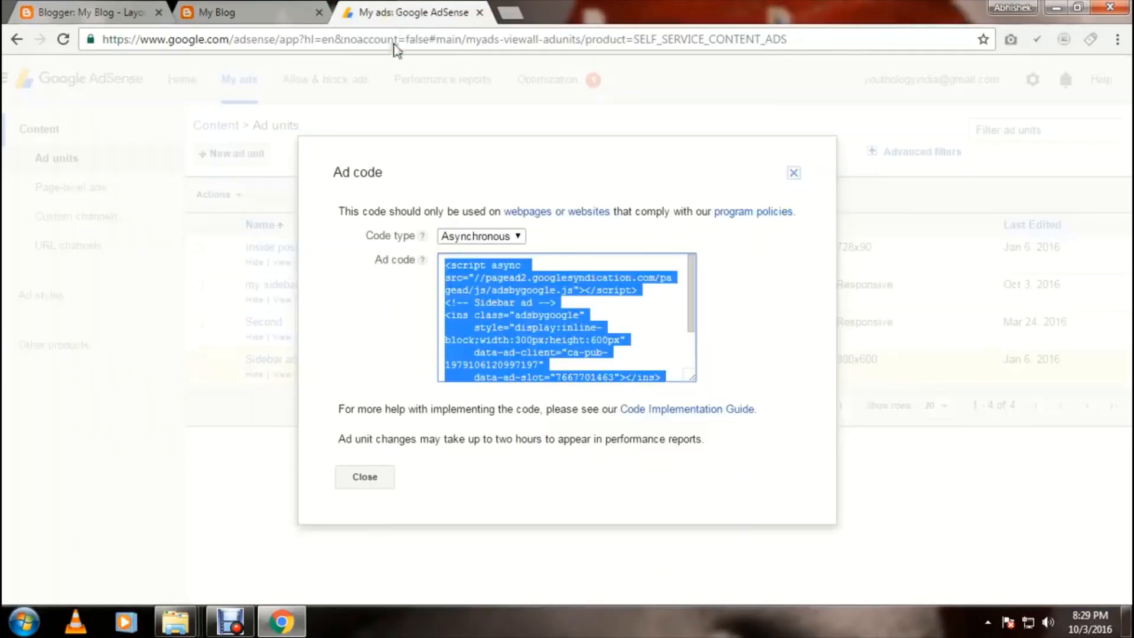
pyautogui.click(794, 173)
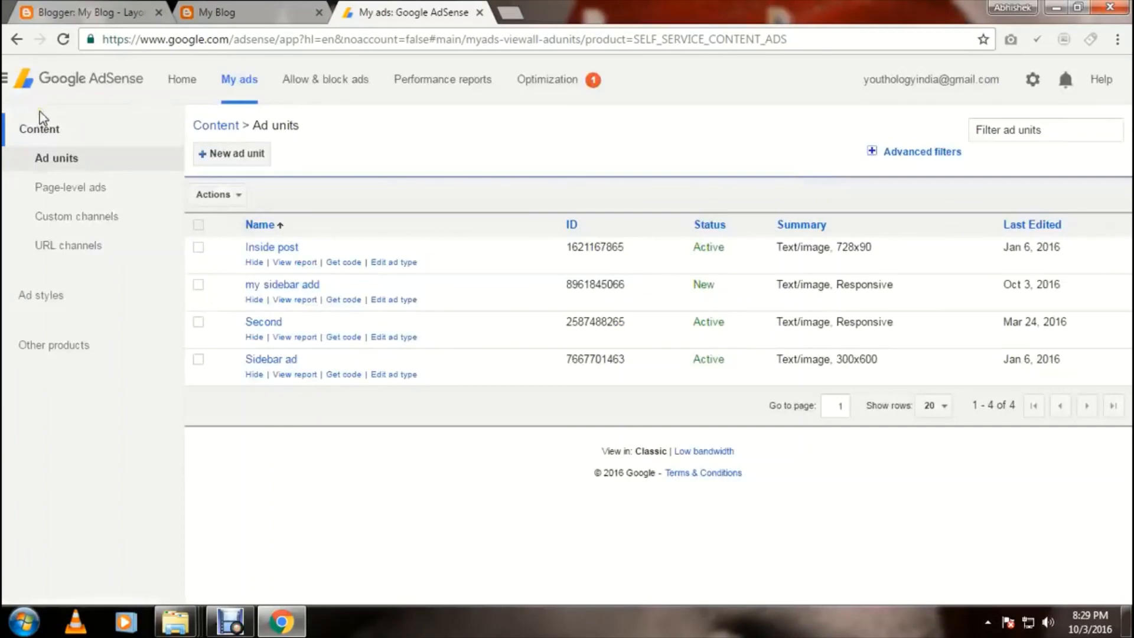
pyautogui.click(275, 6)
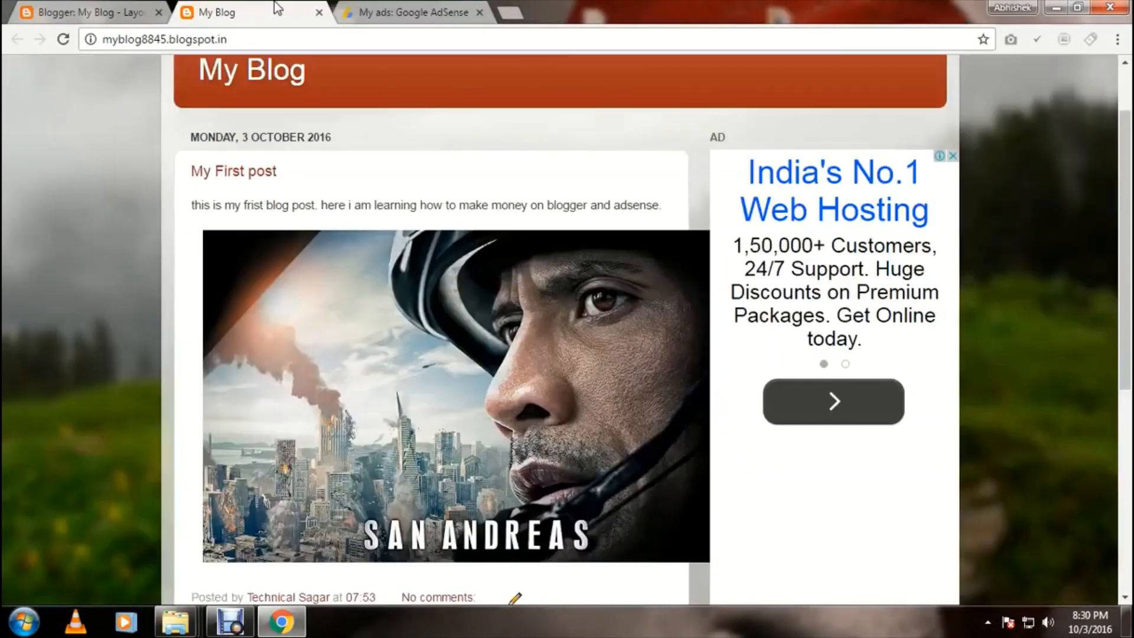